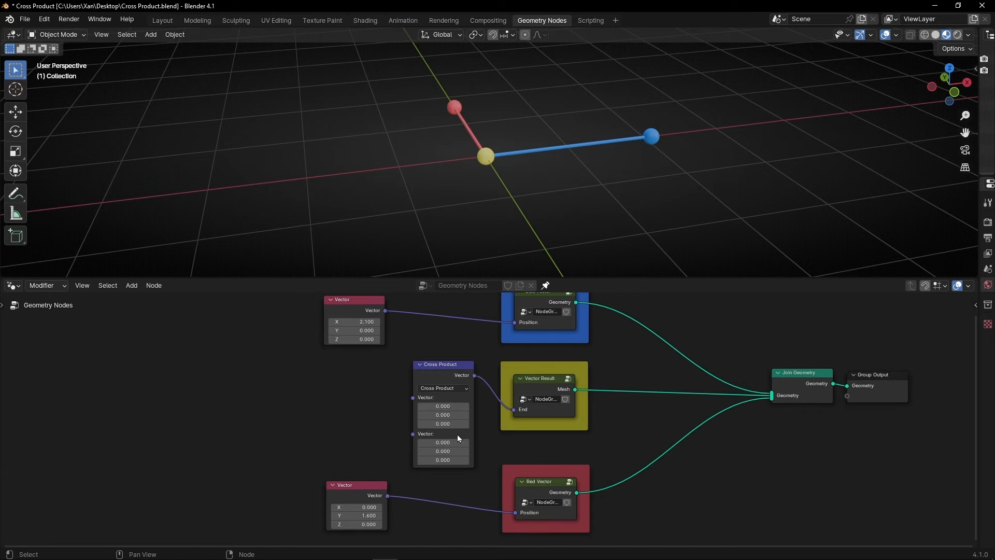
Link the outputs of the blue and red Vector nodes to the two Vector inputs of the Cross Product node
scroll(431, 385, up, 3)
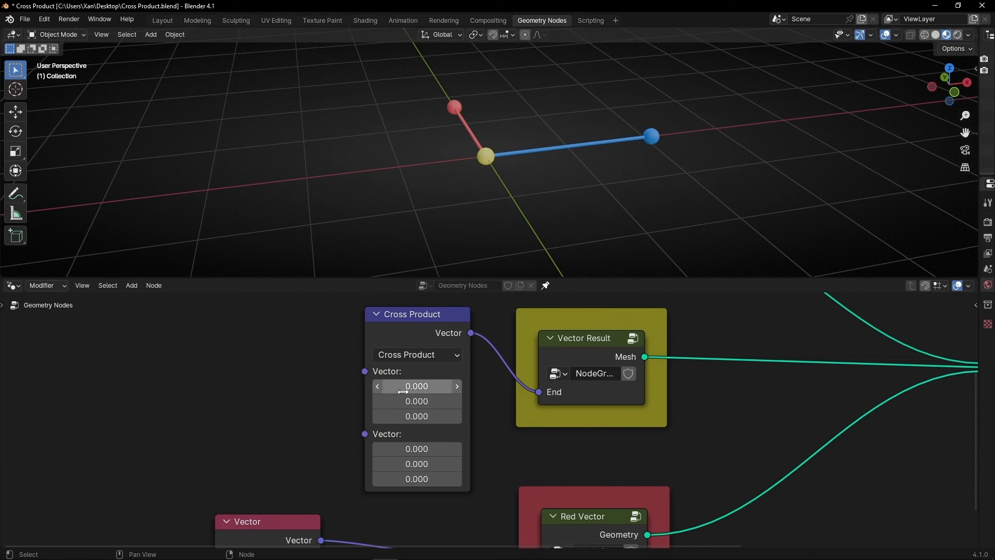
scroll(387, 441, down, 4)
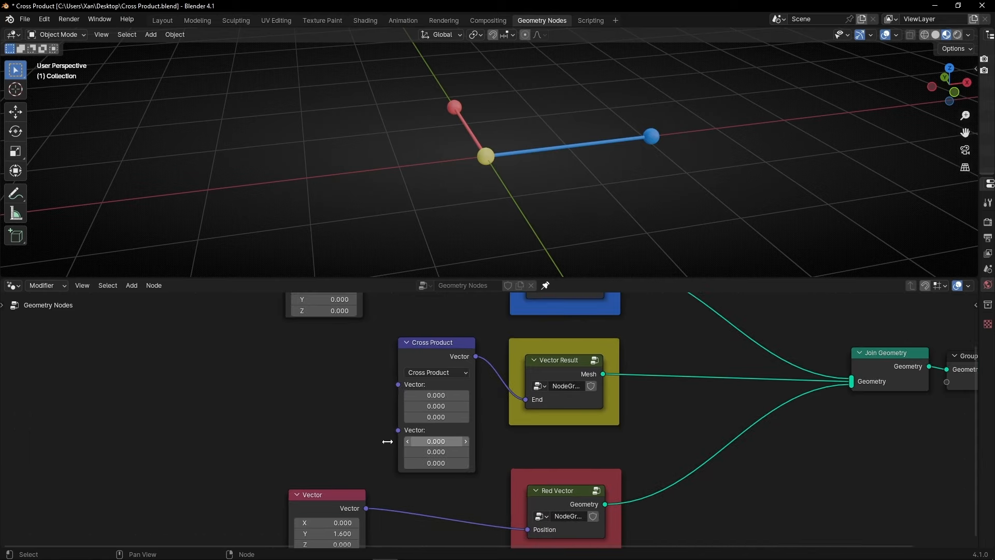
shift+scroll(383, 416, up, 2)
drag(373, 323, 403, 417)
shift+scroll(401, 426, down, 1)
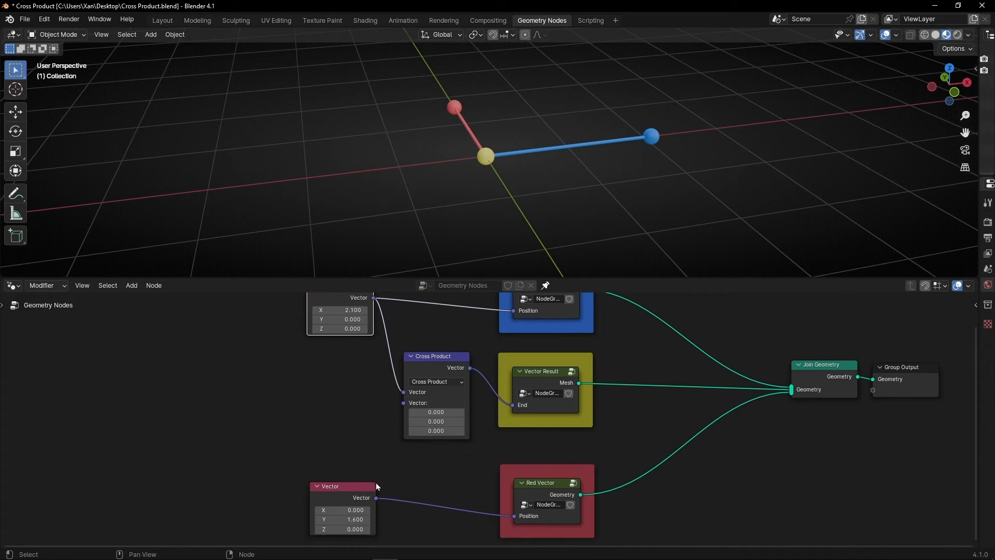
drag(375, 496, 400, 410)
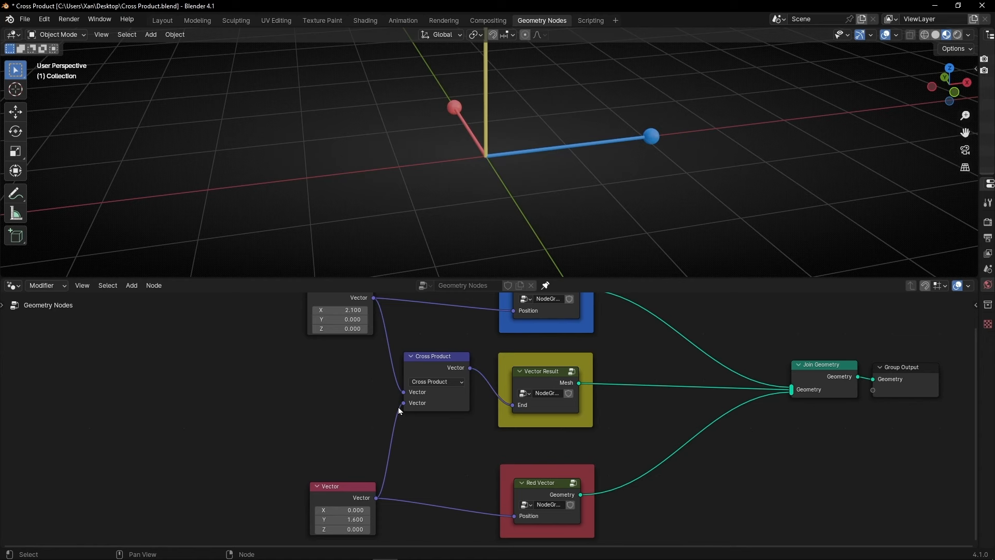
Set the Vector node feeding the Blue Vector group to X 3.6, Y 3.3 and Z 2.7
middle_drag(464, 206, 491, 131)
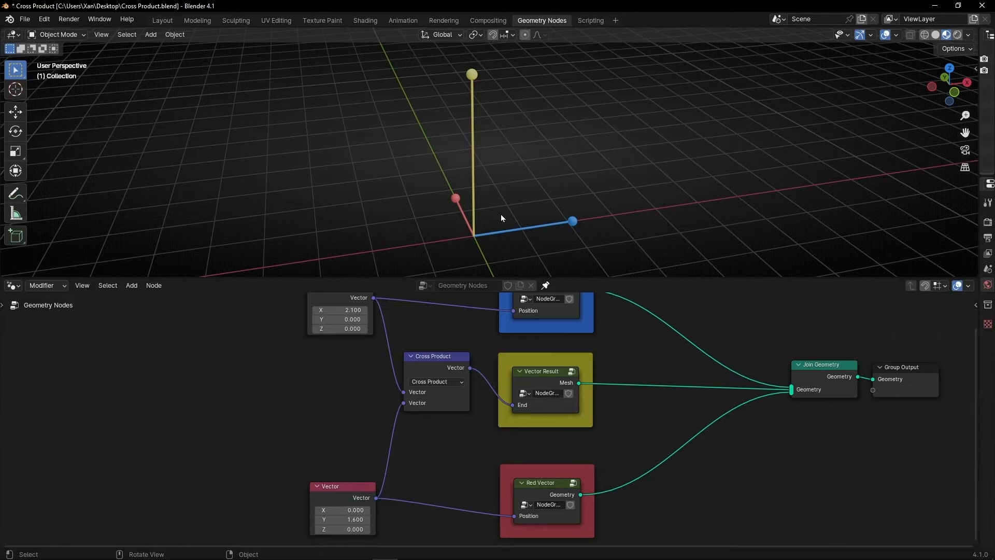
mouse_move(501, 217)
middle_down()
mouse_move(396, 219)
mouse_move(558, 223)
mouse_move(450, 224)
mouse_move(517, 226)
middle_up()
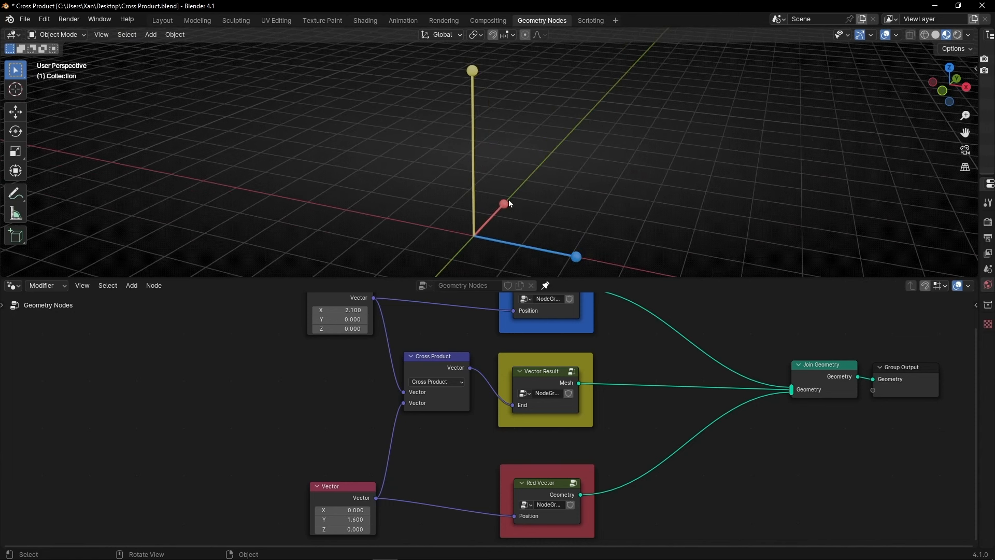
middle_drag(331, 377, 346, 392)
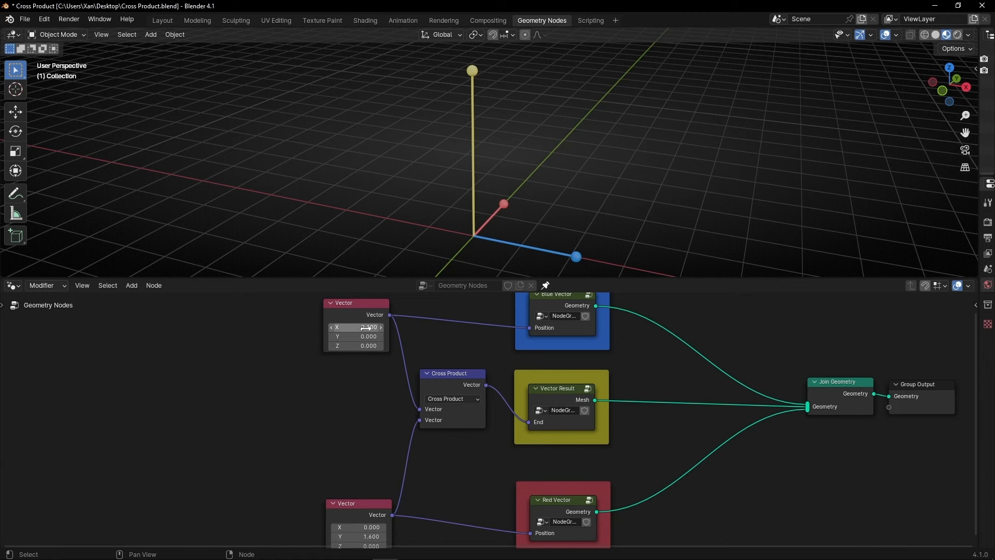
drag(343, 336, 365, 327)
middle_drag(333, 408, 333, 374)
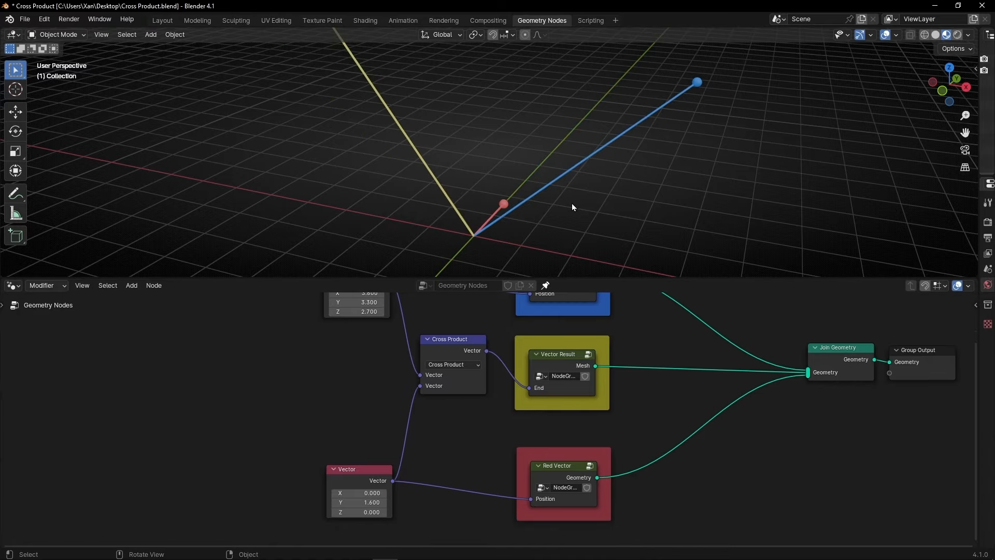
Set the X value of the Vector node feeding the Red Vector group to -1.7
middle_drag(571, 205, 427, 243)
middle_drag(467, 218, 550, 208)
drag(364, 490, 356, 490)
middle_drag(521, 246, 490, 213)
Annotate an arc marked 90° between the yellow and blue vectors in the maximized 3D view, and erase it
key(ctrl+space)
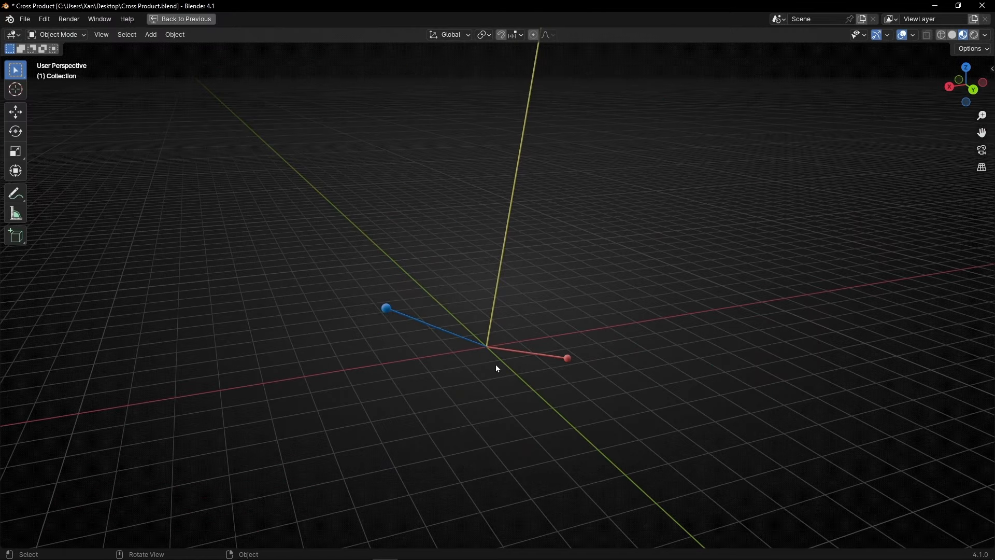
middle_drag(495, 365, 591, 295)
scroll(502, 355, up, 5)
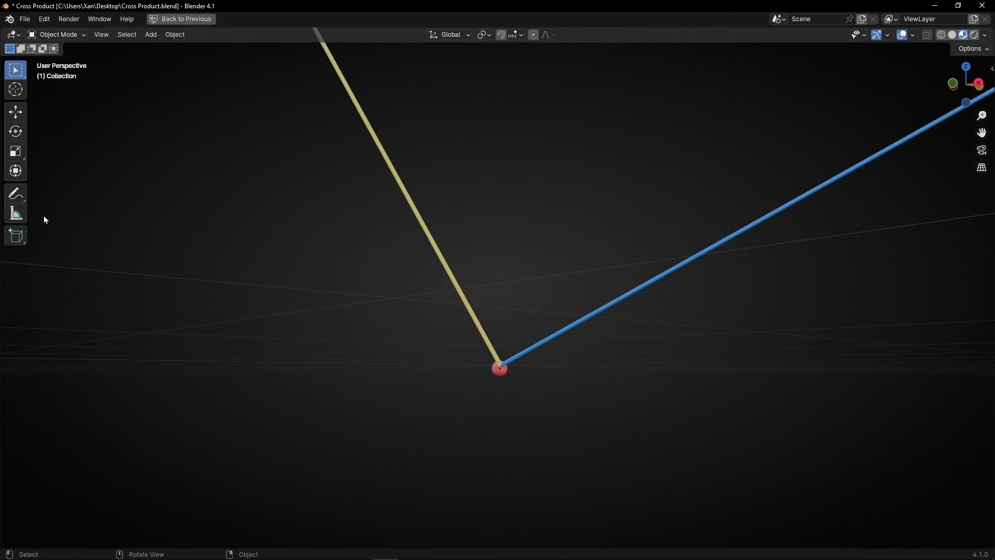
click(16, 193)
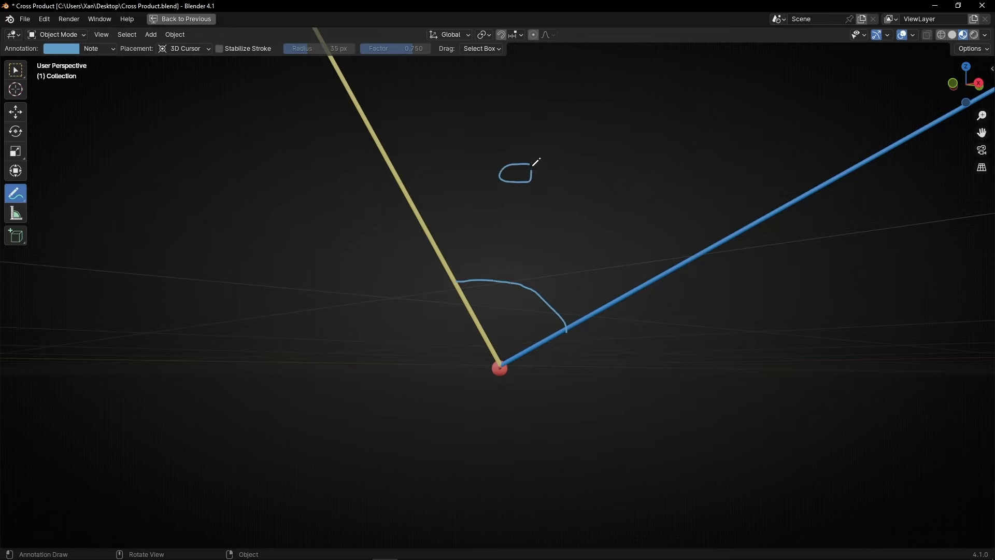
drag(565, 167, 566, 171)
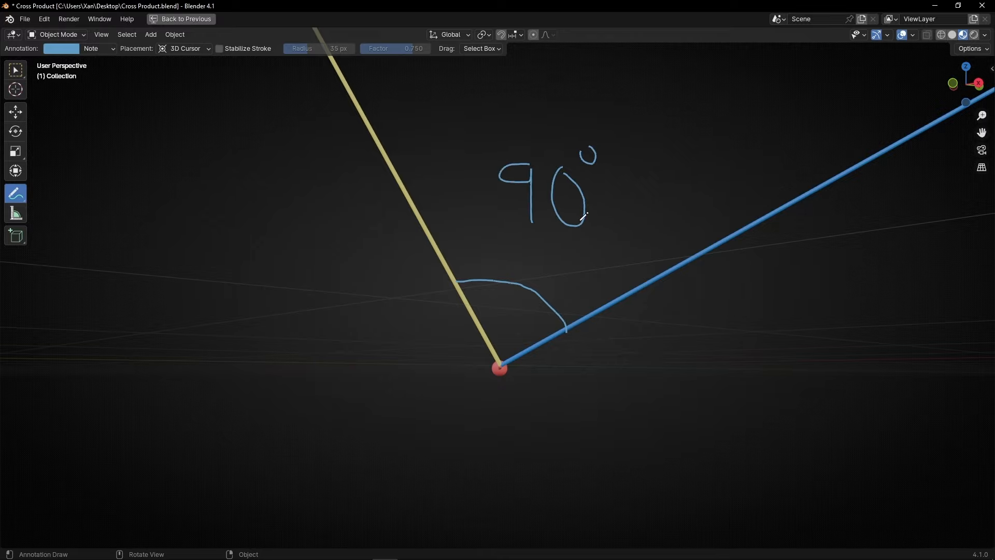
mouse_move(594, 272)
ctrl+mouse_down()
mouse_move(555, 177)
mouse_move(500, 328)
ctrl+mouse_up()
Annotate an arc with a 90 label between the red and yellow vectors, and erase it
mouse_move(500, 329)
middle_down()
mouse_move(577, 284)
mouse_move(646, 287)
mouse_move(631, 290)
middle_up()
mouse_move(406, 359)
mouse_down()
mouse_move(452, 268)
mouse_move(508, 257)
mouse_up()
drag(373, 188, 371, 246)
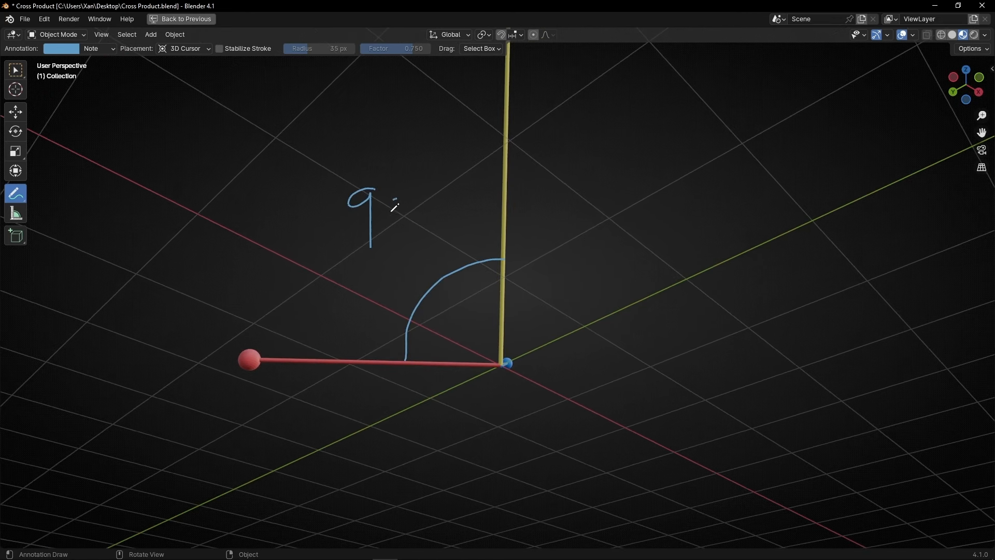
mouse_move(439, 179)
ctrl+mouse_down()
mouse_move(329, 254)
mouse_move(428, 237)
ctrl+mouse_up()
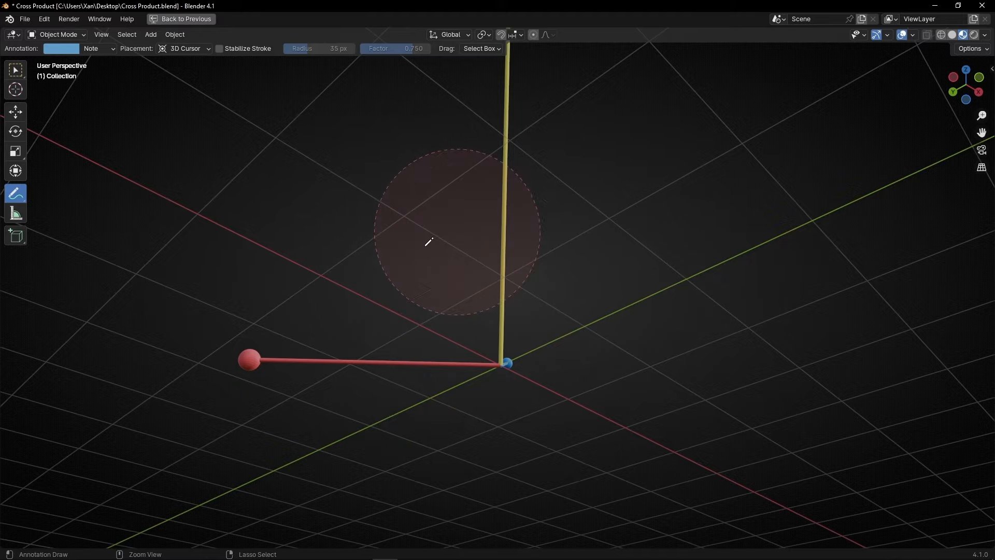
Restore the split layout and delete both Vector nodes from the node tree
mouse_move(427, 238)
middle_down()
mouse_move(517, 303)
mouse_move(413, 342)
mouse_move(404, 367)
mouse_move(681, 271)
middle_up()
scroll(539, 243, down, 4)
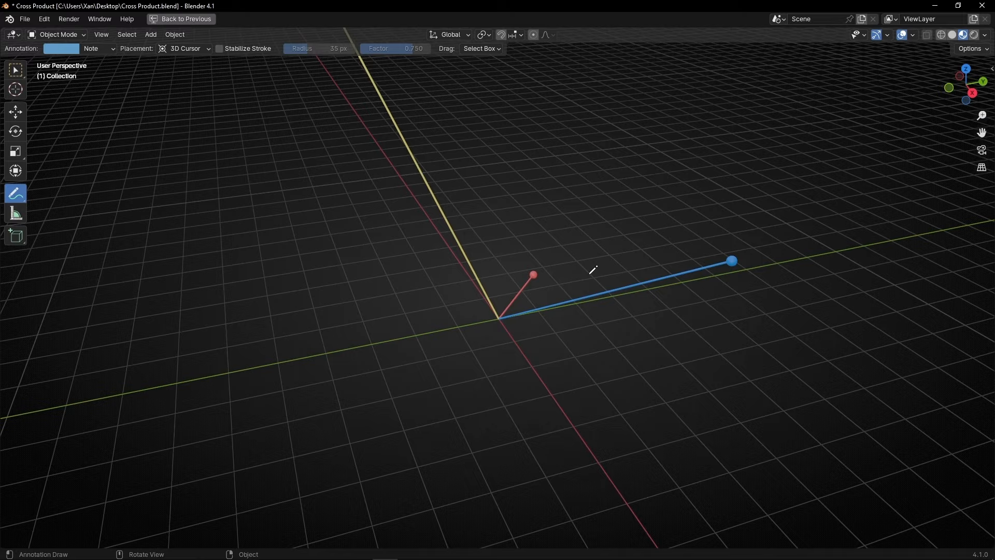
shift+middle_drag(593, 271, 583, 328)
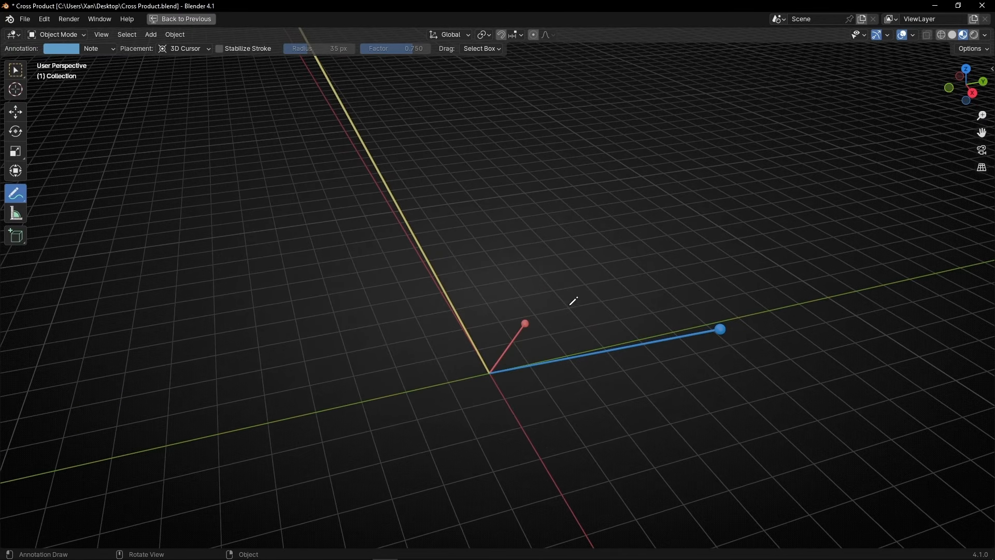
key(ctrl+space)
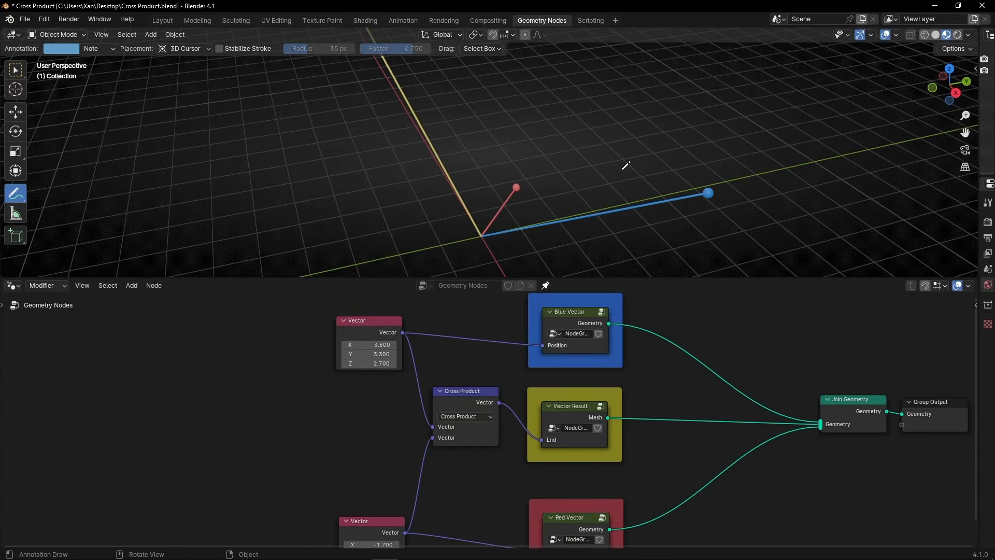
click(363, 326)
key(x)
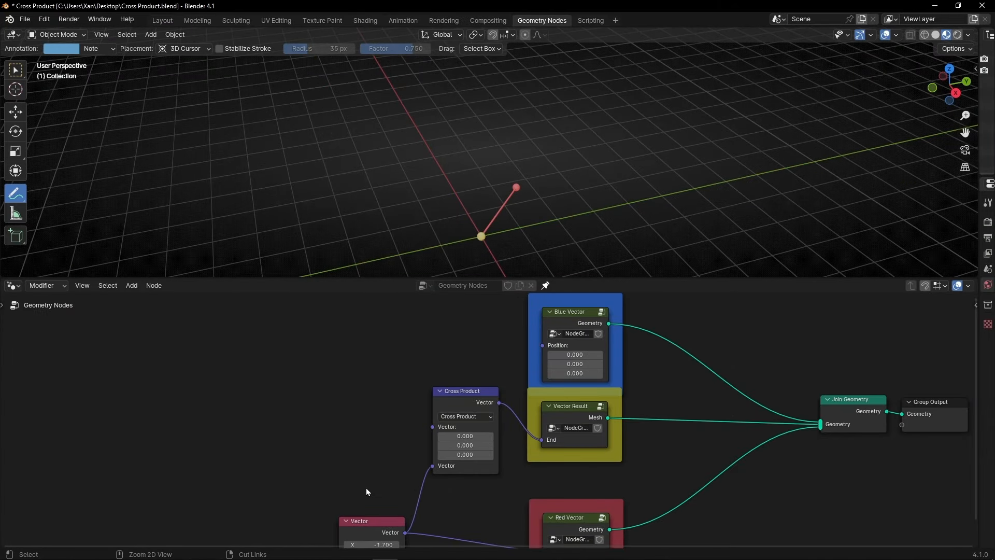
click(365, 527)
key(x)
Add a sphere-shaped empty at the world origin
click(151, 34)
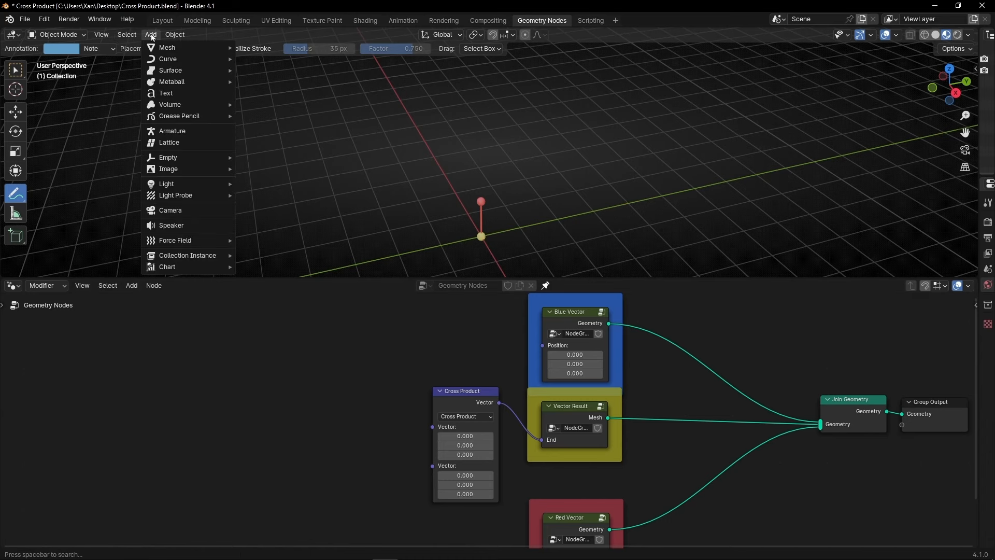
click(259, 214)
key(s)
Add an Object Info node that references the empty and link its Location to the Blue Vector's Position
key(shift+a)
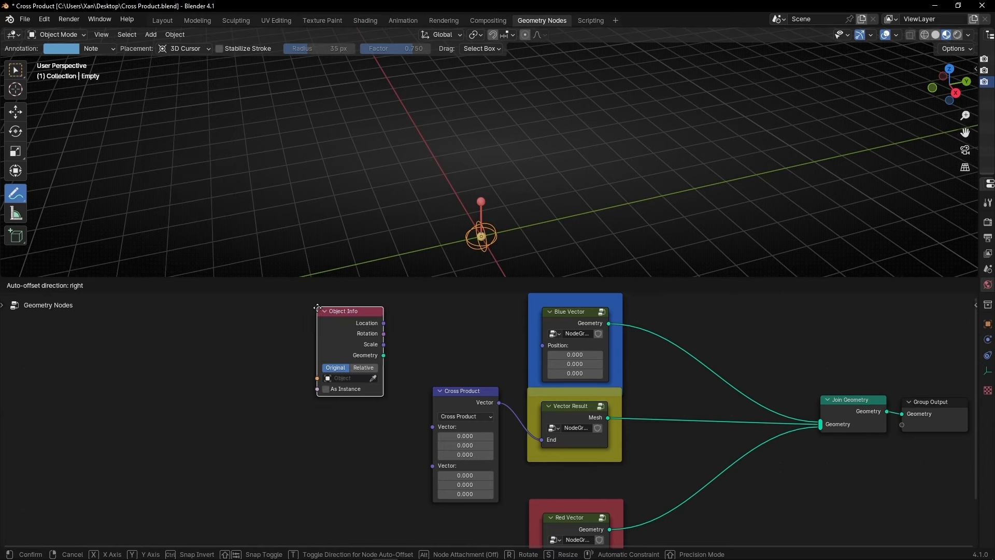
click(354, 311)
drag(387, 317, 542, 353)
click(377, 373)
click(471, 238)
Duplicate the Object Info node beside the Red Vector group, and duplicate the empty away from the origin
key(shift+d)
click(356, 458)
click(16, 70)
key(shift+d)
click(569, 198)
Assign Empty.001 to the second Object Info node and link its Location to the Red Vector's Position
click(373, 514)
click(373, 514)
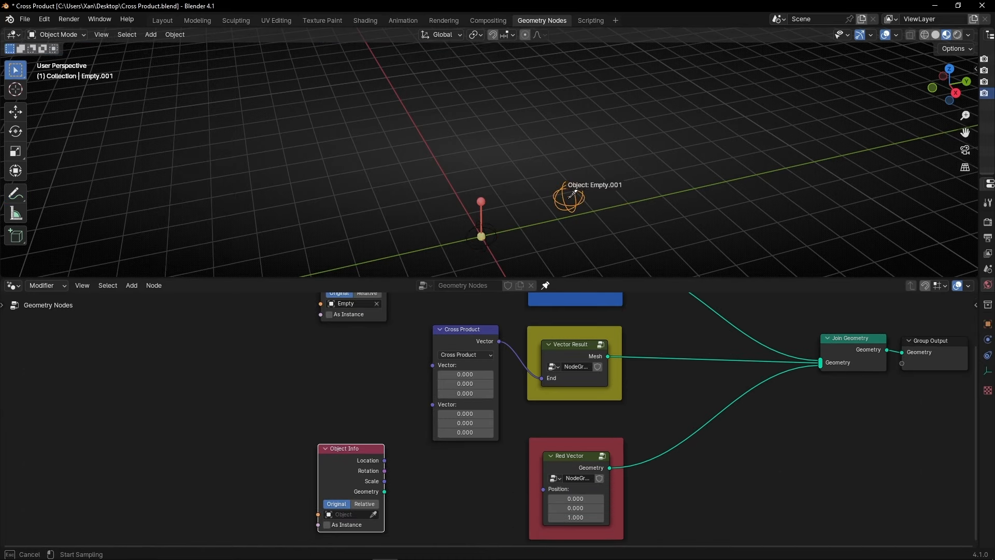
click(565, 199)
drag(385, 460, 543, 488)
Link the Location outputs of both Object Info nodes to the two Vector inputs of the Cross Product node
key(ctrl+space)
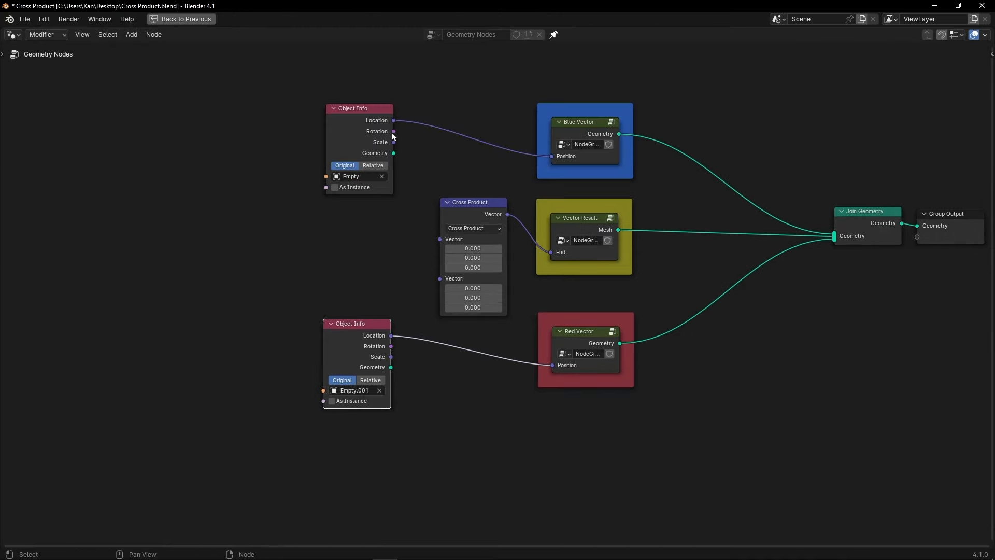
drag(394, 120, 440, 239)
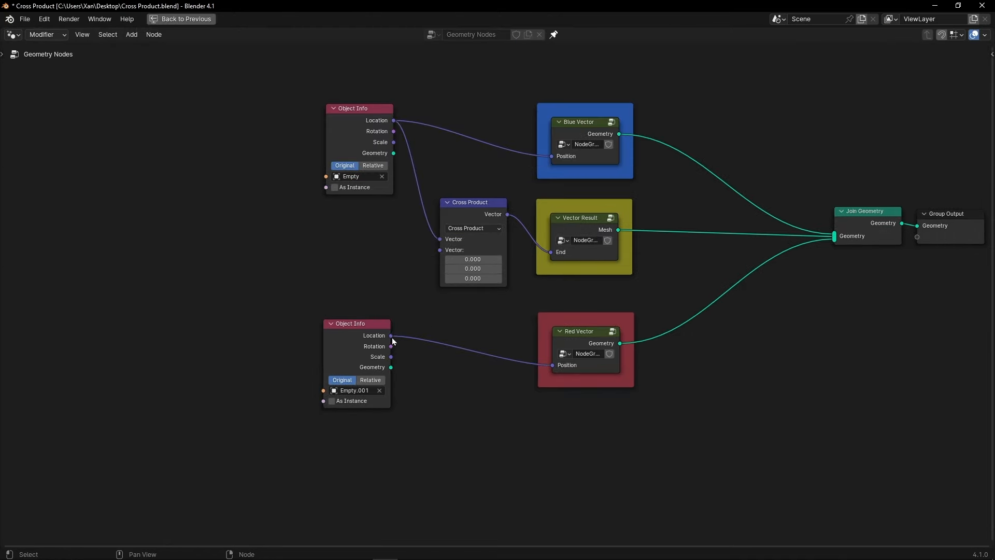
drag(392, 337, 440, 250)
key(ctrl+space)
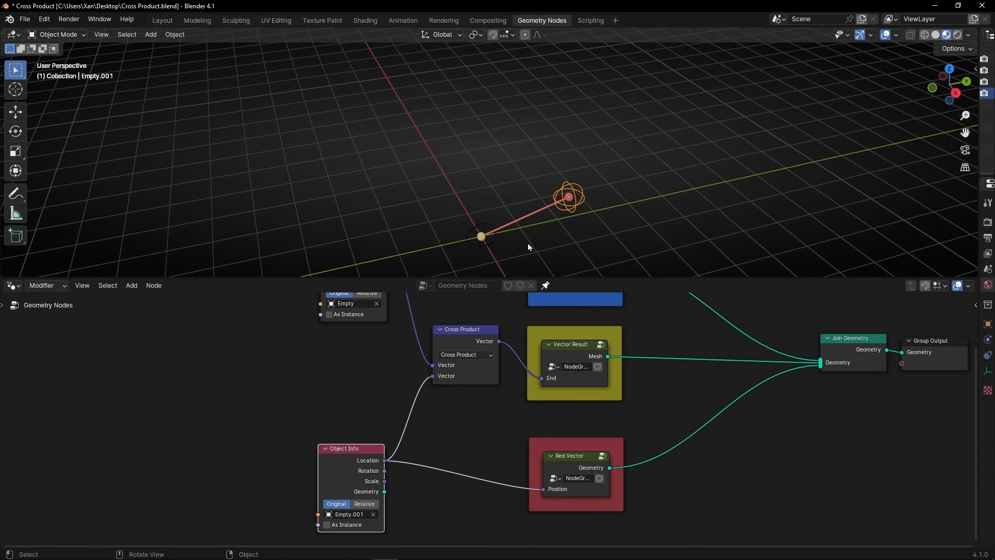
Move the red vector's empty farther away from the origin
middle_drag(527, 243, 527, 125)
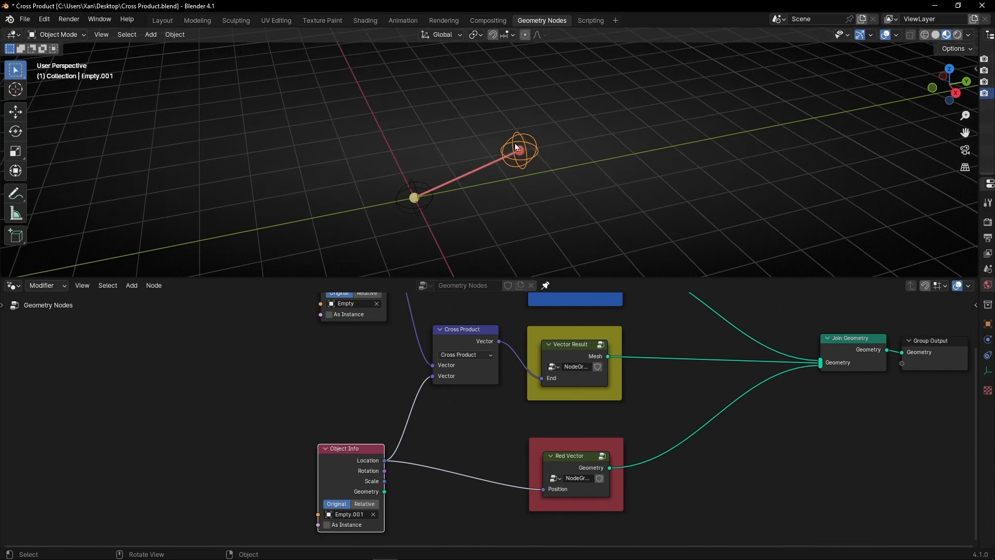
key(g)
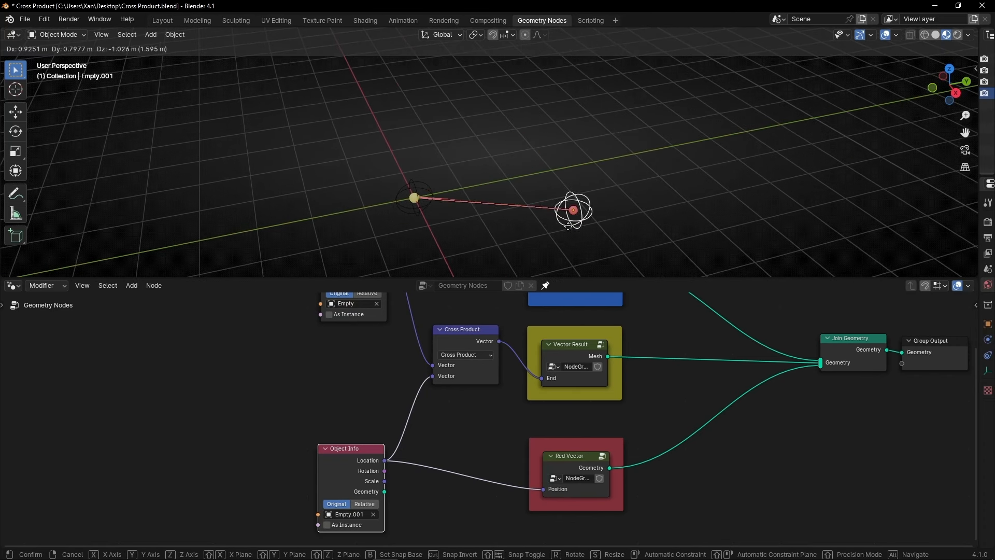
click(561, 128)
Move the blue vector's empty off the origin to the near side of the green Y axis
click(437, 198)
key(g)
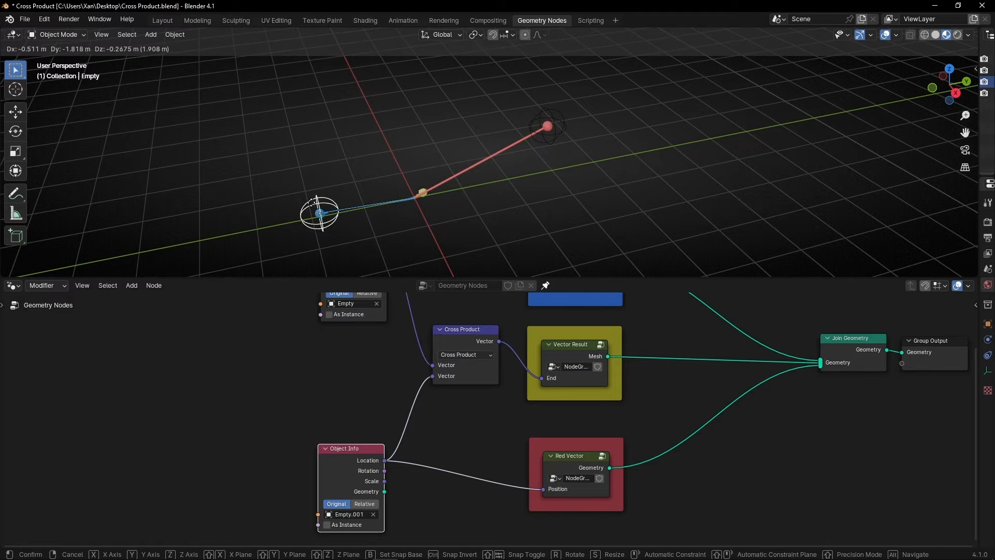
click(504, 238)
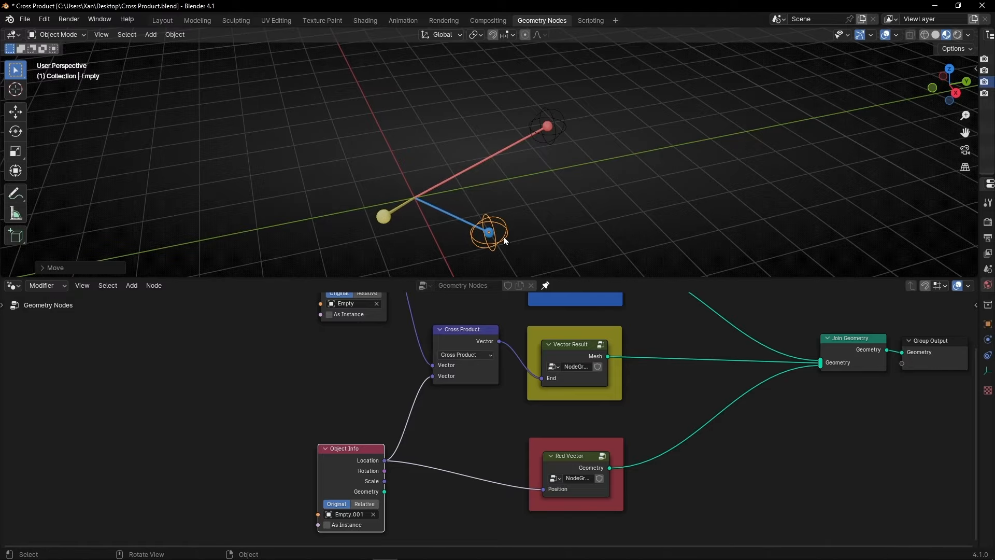
View the three vectors from several angles and move the blue vector's empty around the origin
middle_drag(505, 238, 478, 204)
middle_drag(433, 176, 503, 239)
drag(493, 245, 496, 269)
middle_drag(492, 262, 460, 157)
key(g)
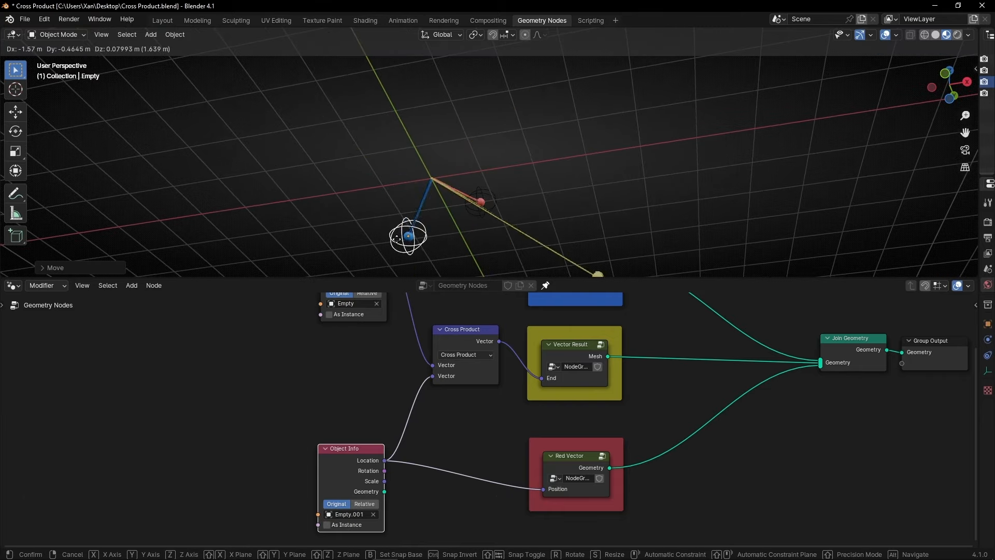
click(582, 222)
Maximize the 3D view and move the red vector's empty to a point below the origin
middle_drag(582, 222, 498, 218)
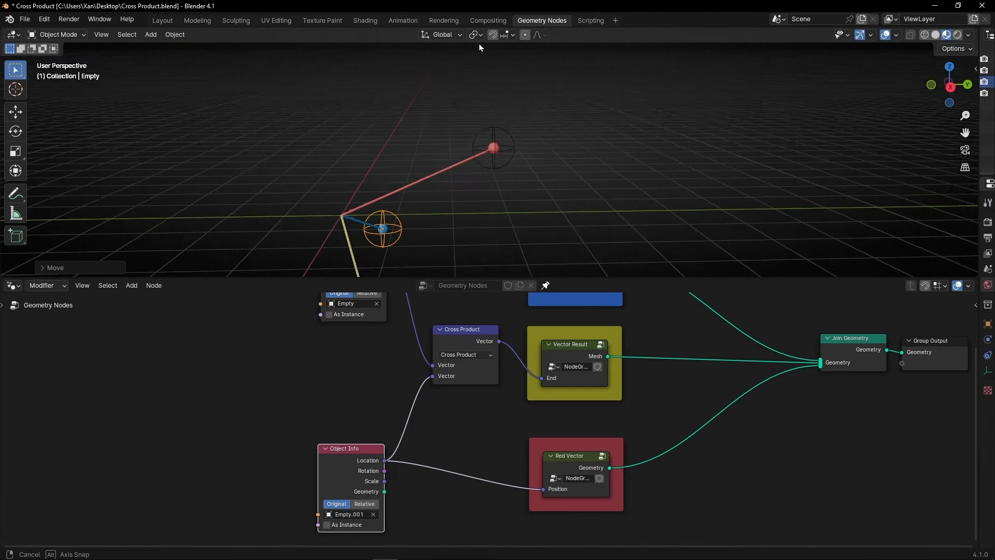
click(506, 147)
key(g)
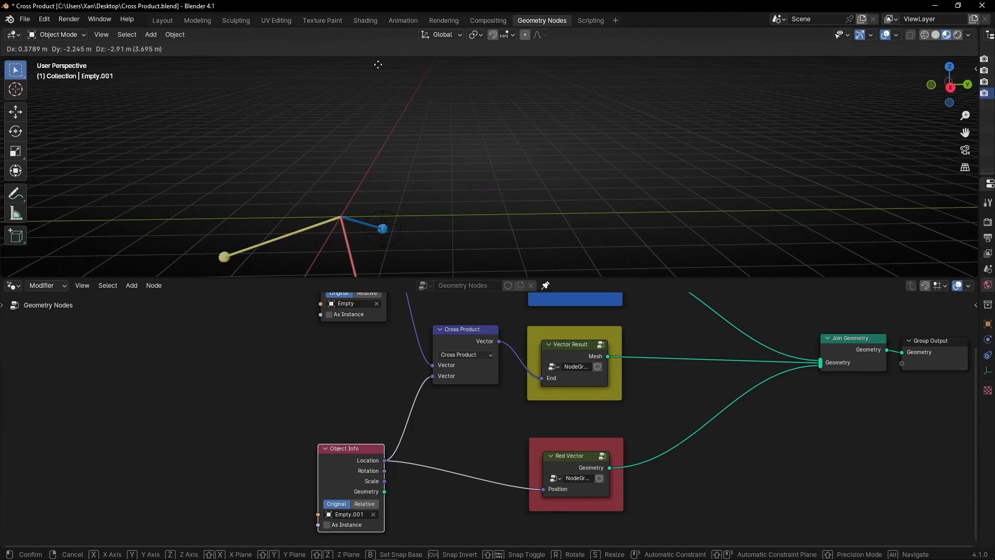
key(ctrl+space)
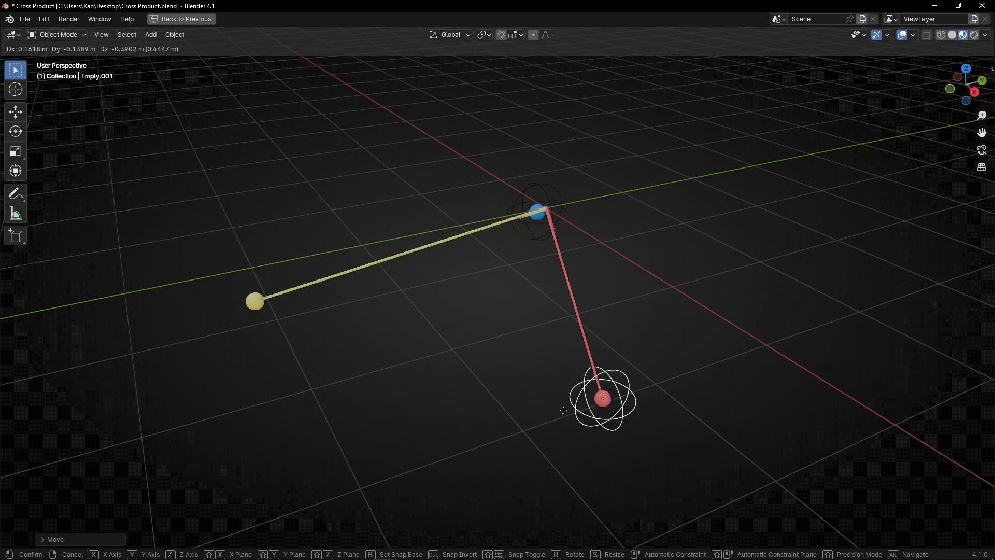
click(579, 393)
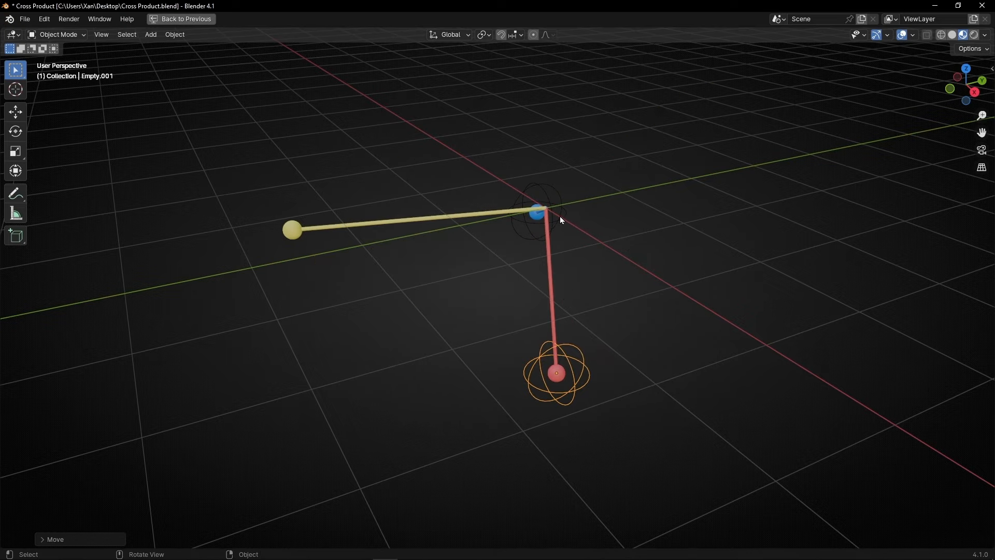
Move the blue vector's empty out to the side of the origin opposite the yellow vector, and restore the split layout
click(562, 221)
key(g)
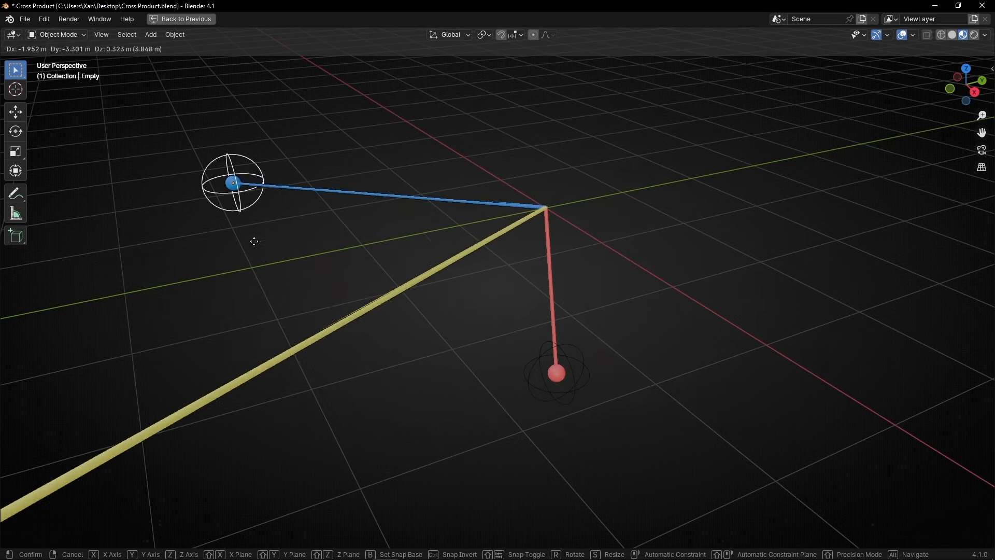
click(742, 181)
key(ctrl+space)
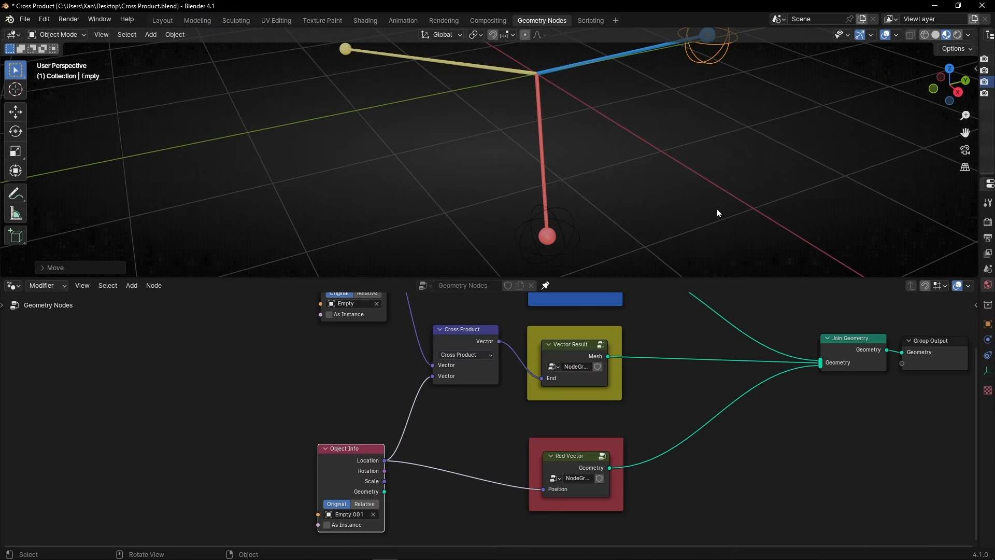
Annotate the plane spanned by the blue and red vectors with an outline and hatching, and draw a vertical line rising from it
middle_drag(717, 212, 568, 87)
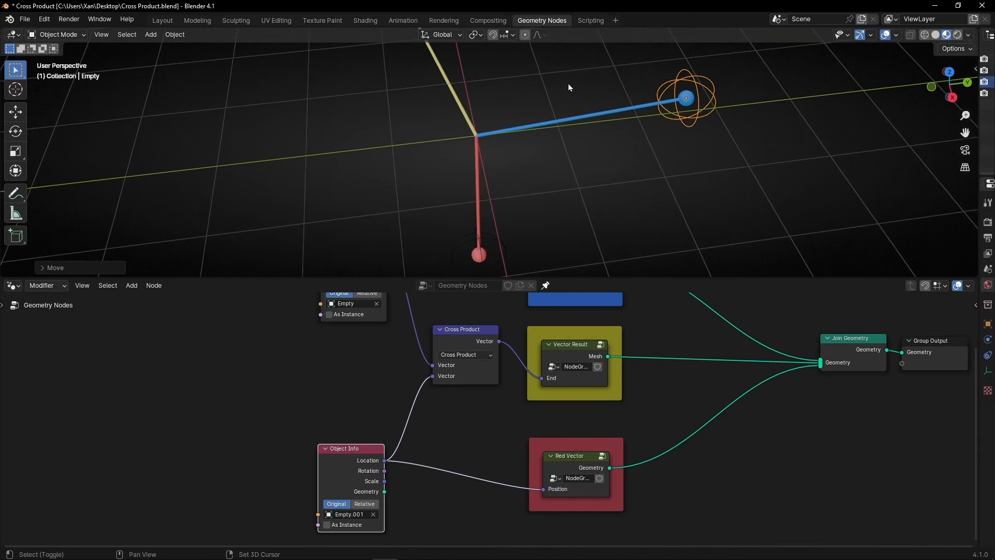
scroll(502, 141, down, 3)
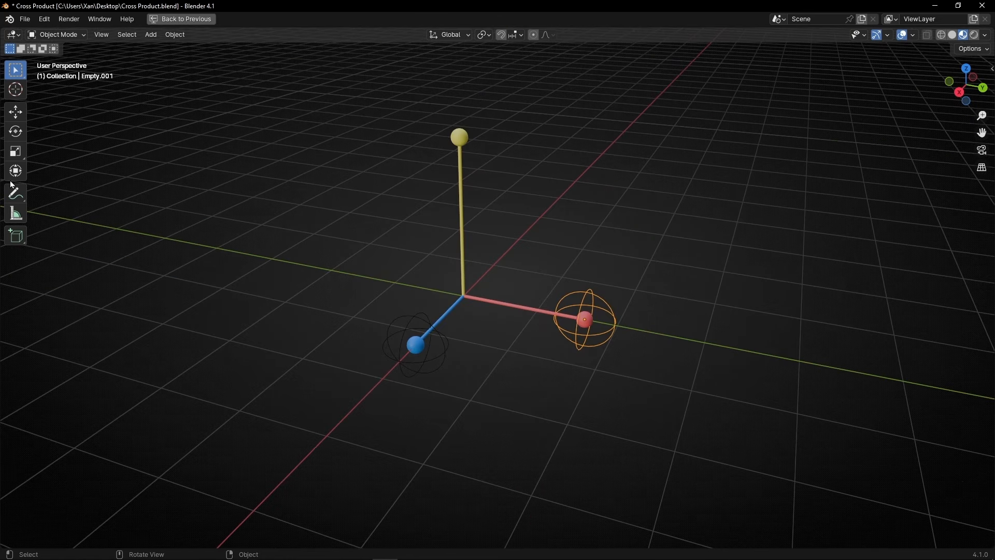
click(15, 193)
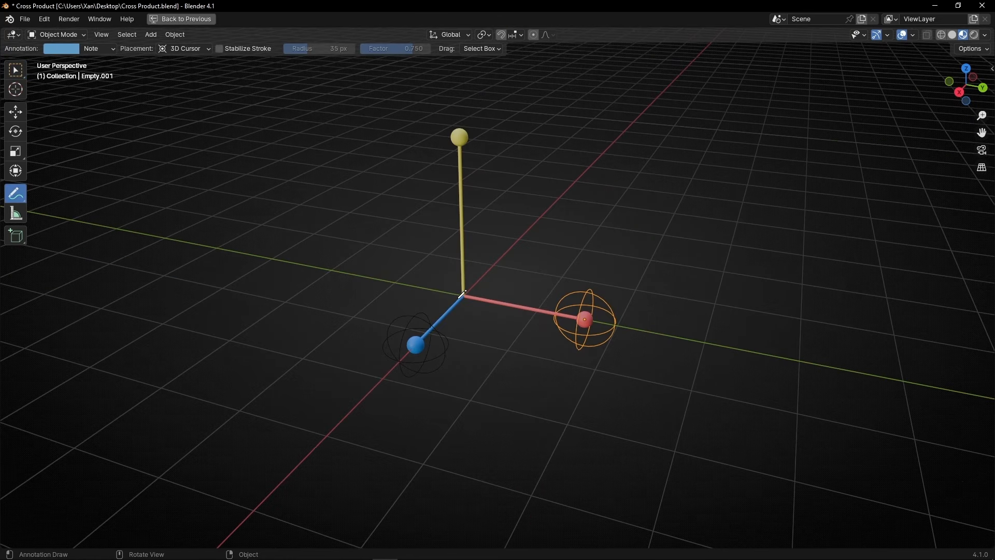
drag(414, 388, 523, 419)
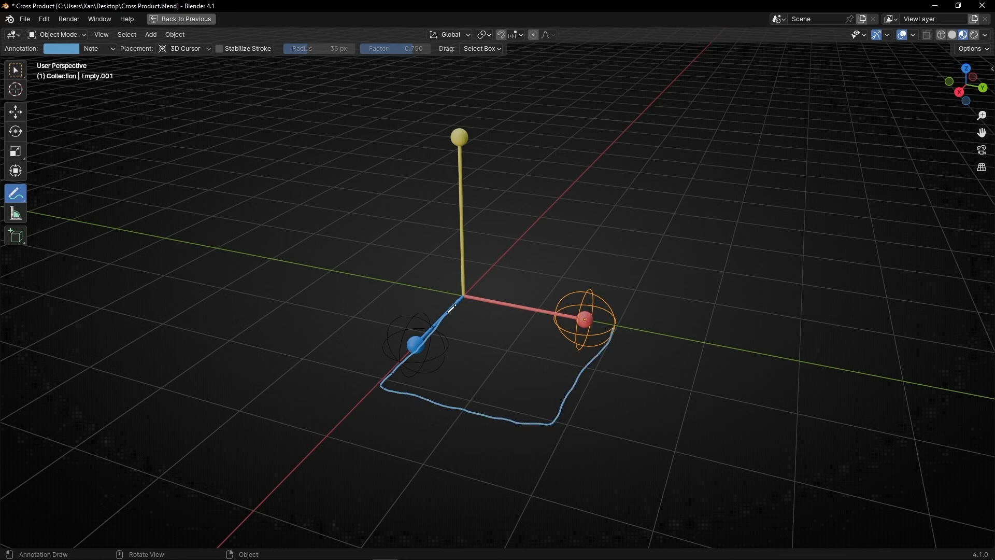
mouse_move(461, 300)
mouse_down()
mouse_move(440, 340)
mouse_move(525, 314)
mouse_up()
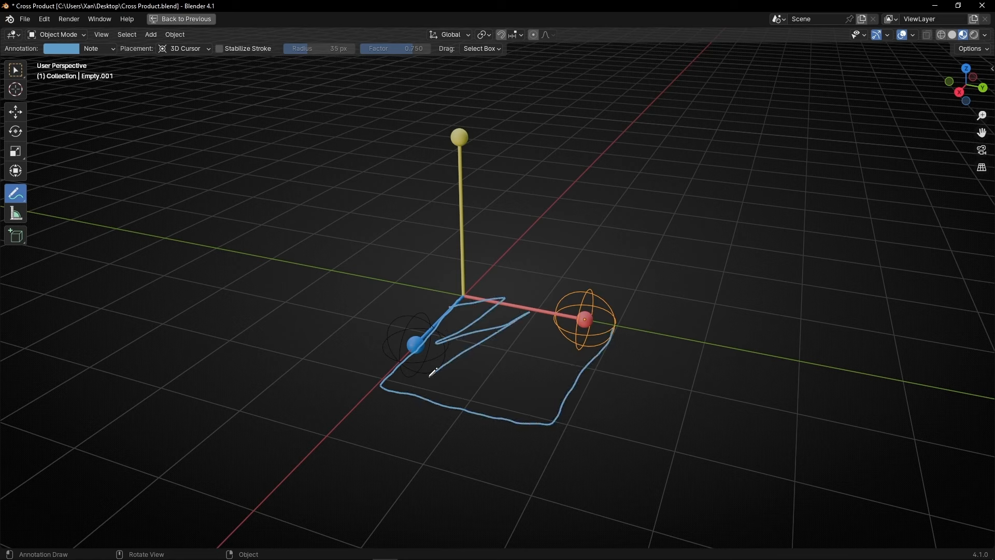
mouse_move(432, 372)
mouse_down()
mouse_move(455, 390)
mouse_move(546, 358)
mouse_move(501, 249)
mouse_move(503, 152)
mouse_up()
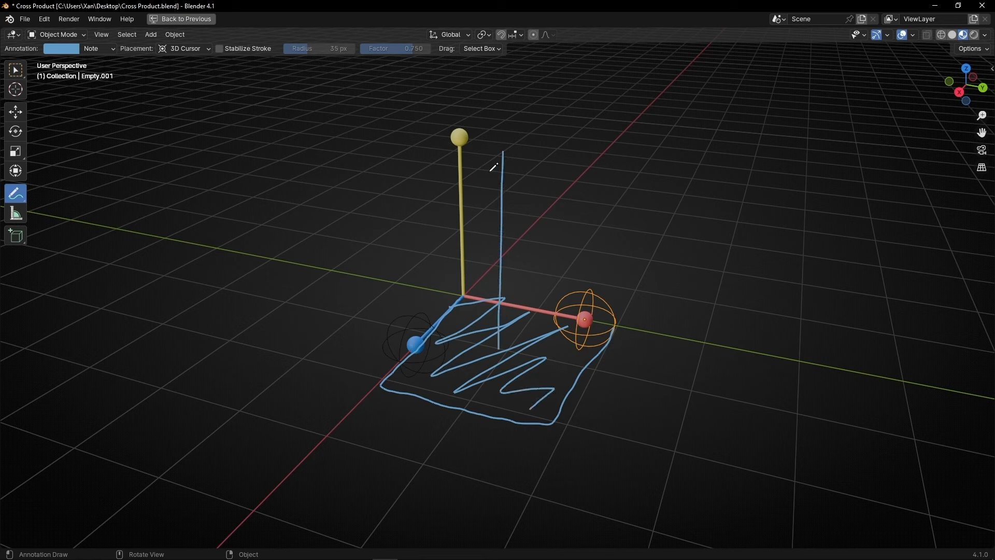
Handwrite the annotation "Normal" beside the upward arrow
drag(554, 185, 600, 129)
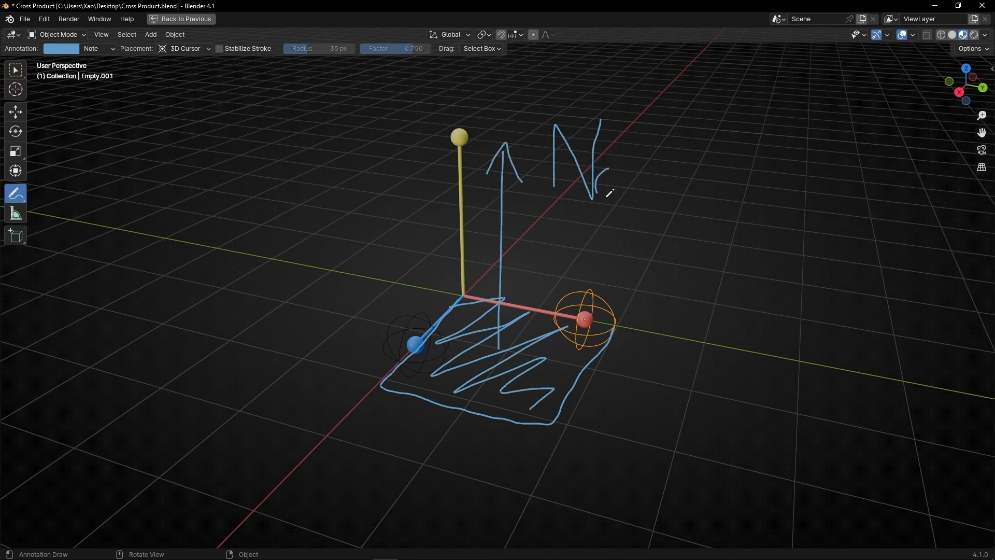
click(632, 160)
mouse_move(606, 197)
mouse_down()
mouse_move(622, 166)
mouse_move(663, 186)
mouse_move(771, 203)
mouse_up()
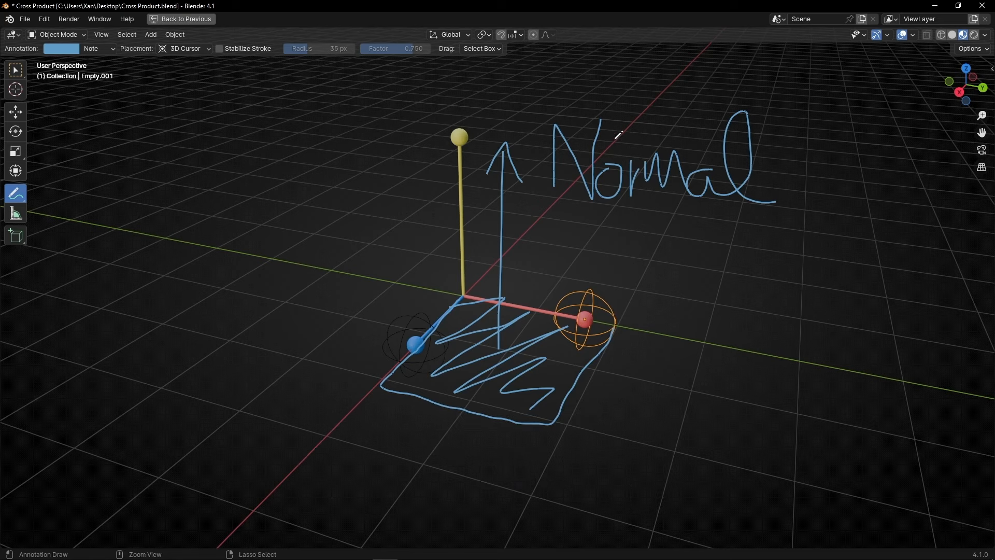
Erase all the annotations around the vectors and restore the split layout with the node editor
mouse_move(619, 134)
ctrl+mouse_down()
mouse_move(629, 444)
mouse_move(526, 359)
mouse_move(507, 355)
mouse_move(474, 308)
mouse_move(389, 382)
mouse_move(562, 420)
mouse_move(530, 302)
ctrl+mouse_up()
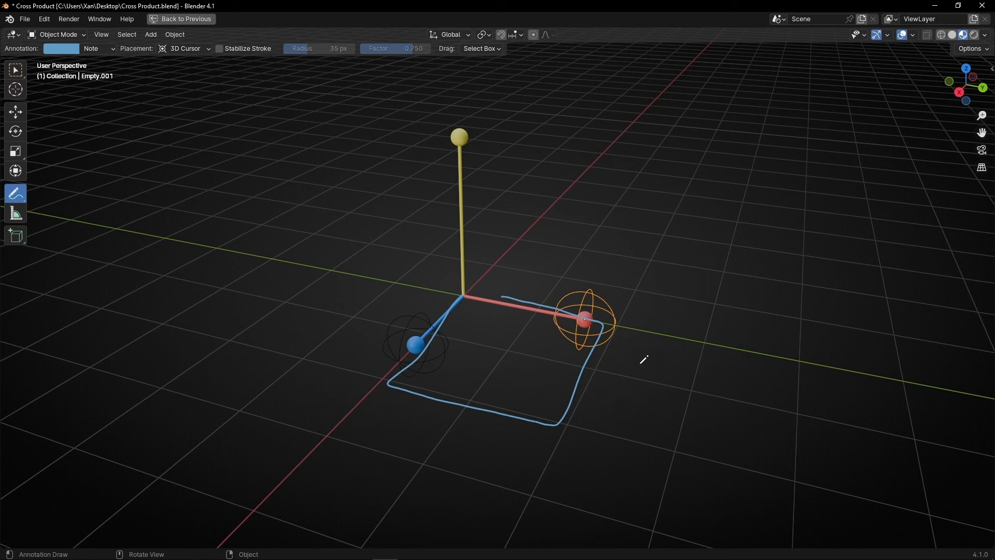
mouse_move(623, 311)
ctrl+mouse_down()
mouse_move(358, 338)
mouse_move(450, 389)
ctrl+mouse_up()
key(ctrl+space)
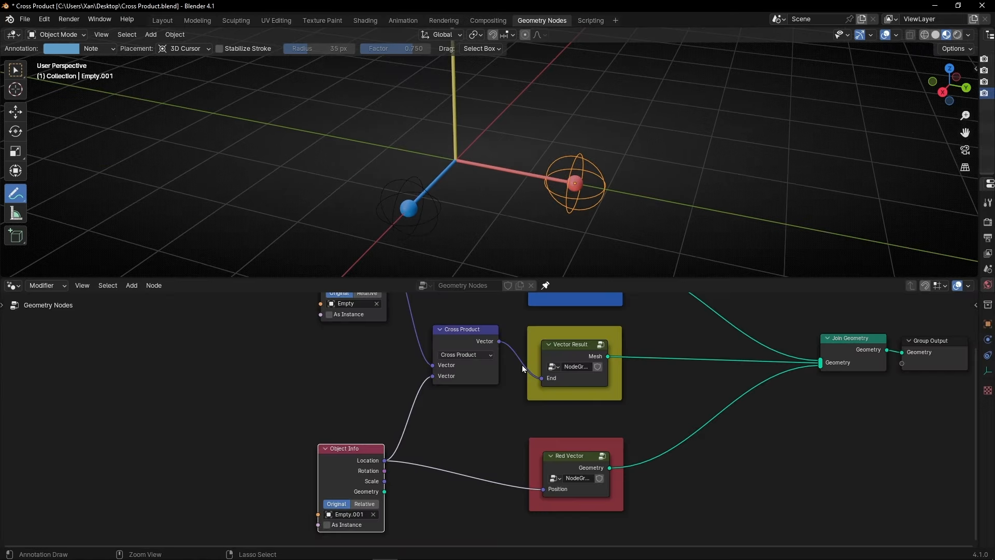
Add a Grid node to the node tree above the Blue Vector frame
middle_drag(418, 428, 364, 504)
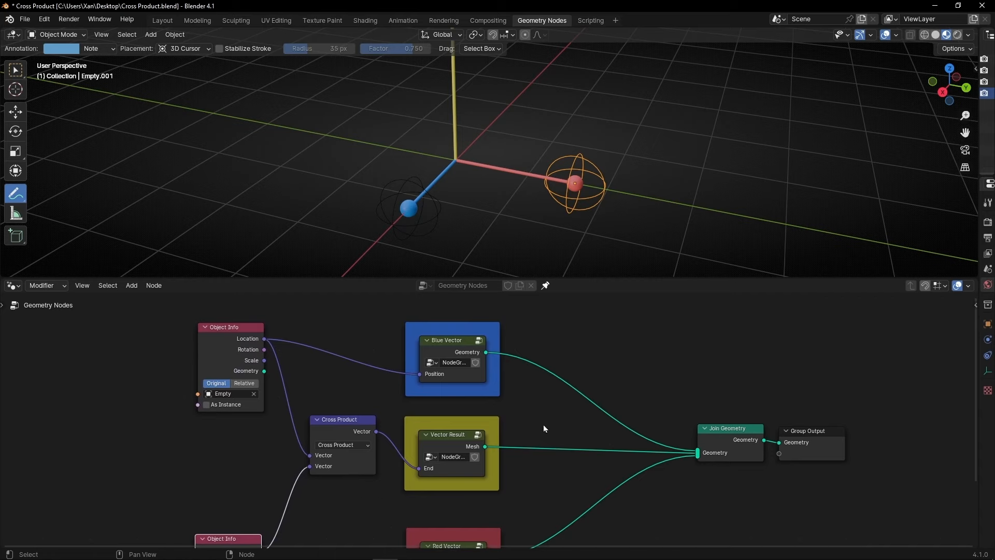
scroll(544, 425, down, 6)
middle_drag(583, 385, 575, 415)
key(shift+a)
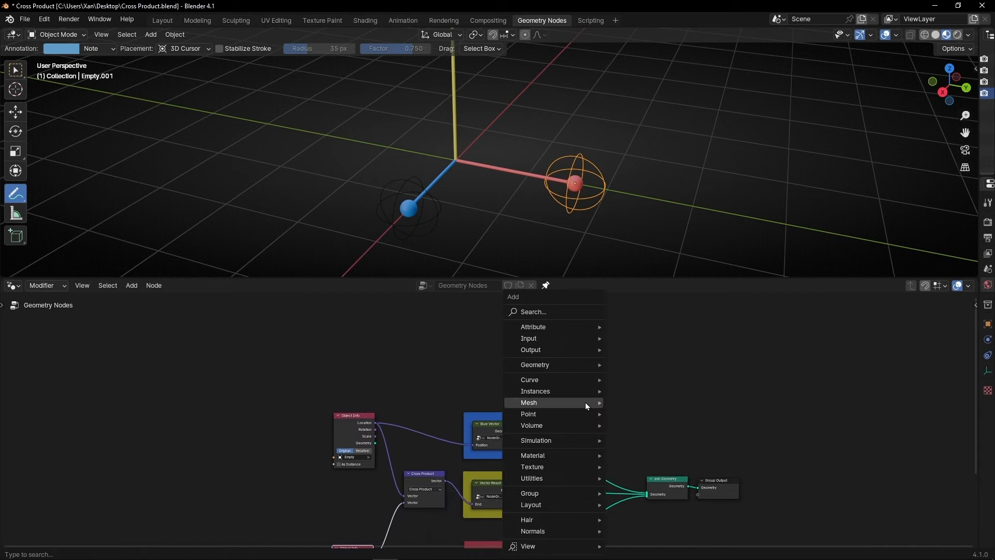
text(grid)
key(Return)
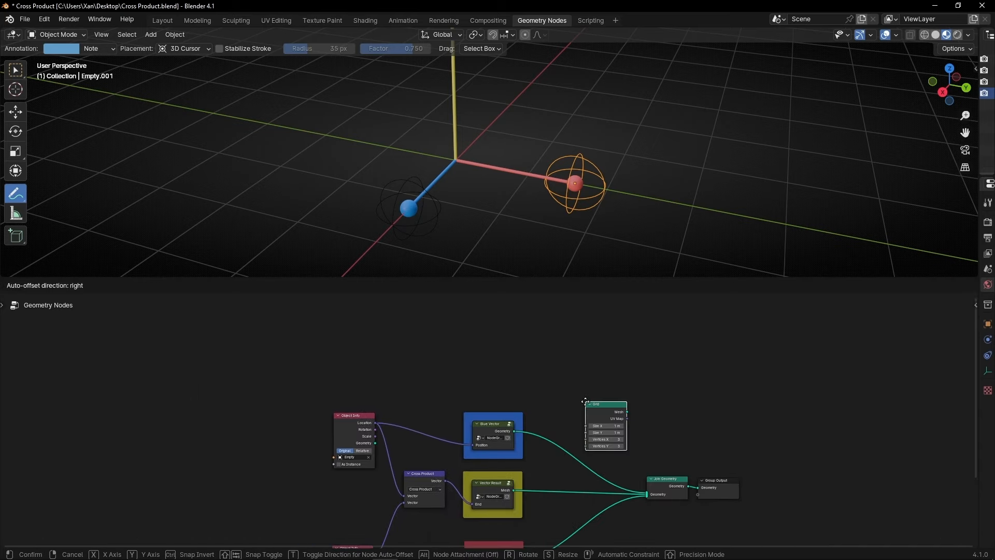
click(473, 336)
Maximize the node editor, shift the Join Geometry and Group Output nodes, and connect the Grid's Mesh output to Join Geometry
key(ctrl+space)
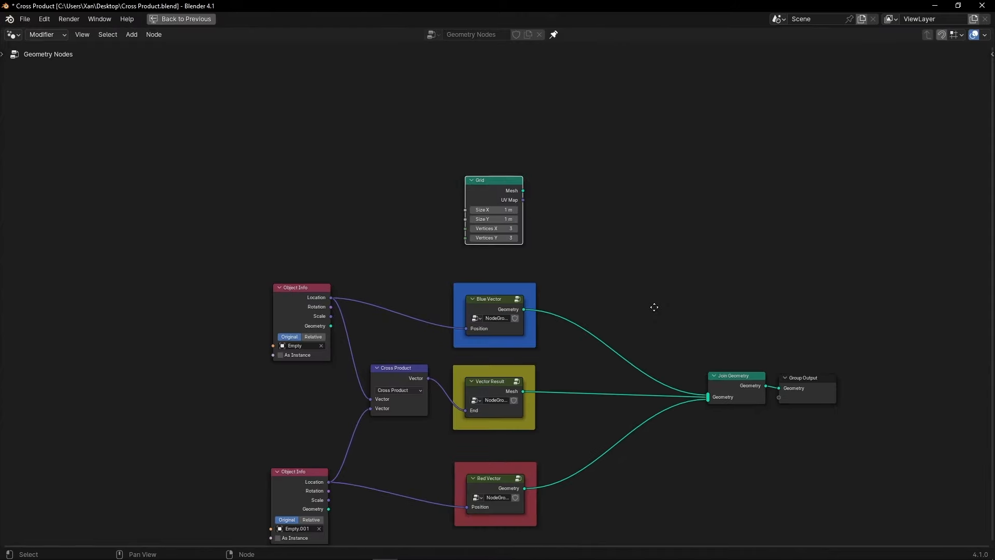
middle_drag(654, 307, 556, 329)
drag(725, 414, 776, 375)
drag(641, 412, 657, 383)
drag(424, 212, 619, 366)
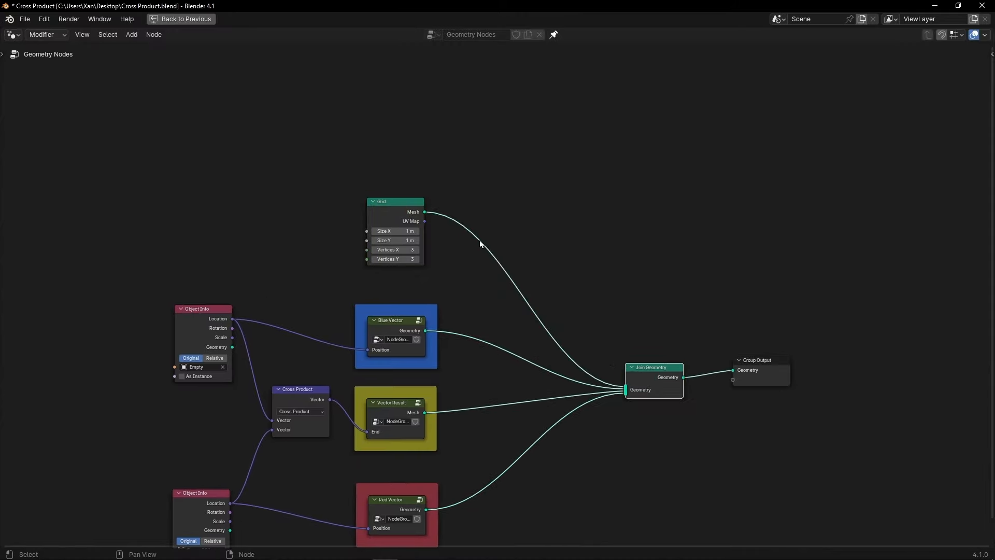
Insert a Transform Geometry node between Grid and Join Geometry, and restore the split layout
key(shift+a)
text(s)
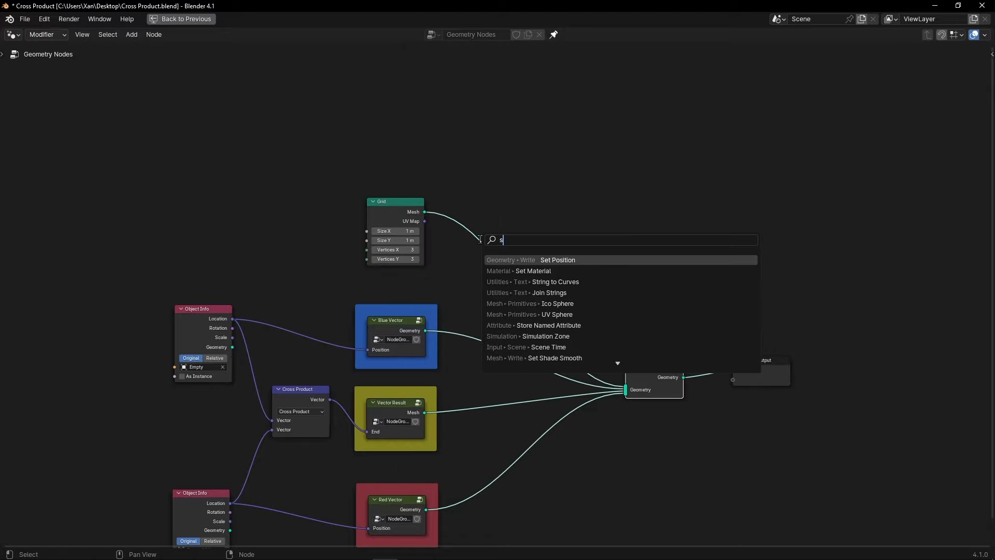
text(tra)
key(Return)
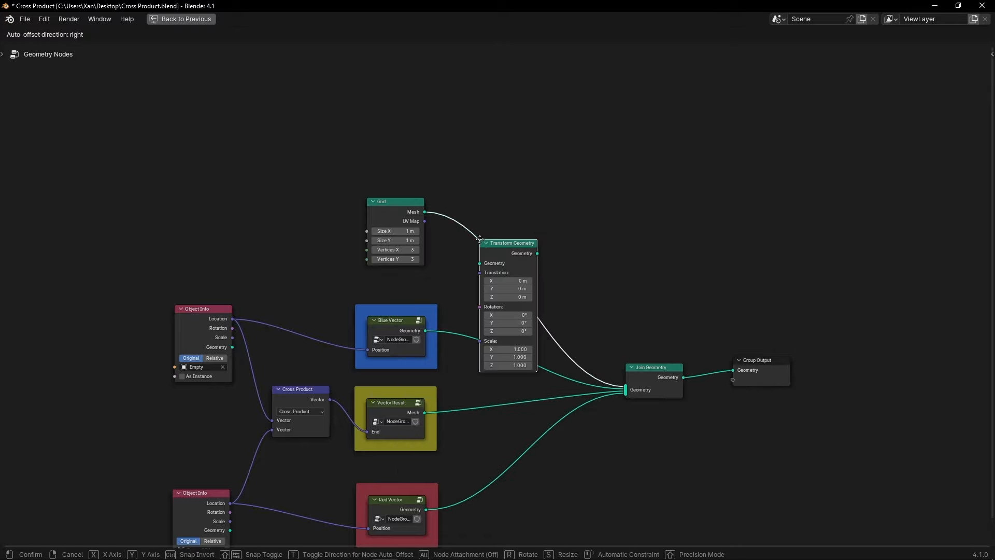
click(489, 188)
key(ctrl+space)
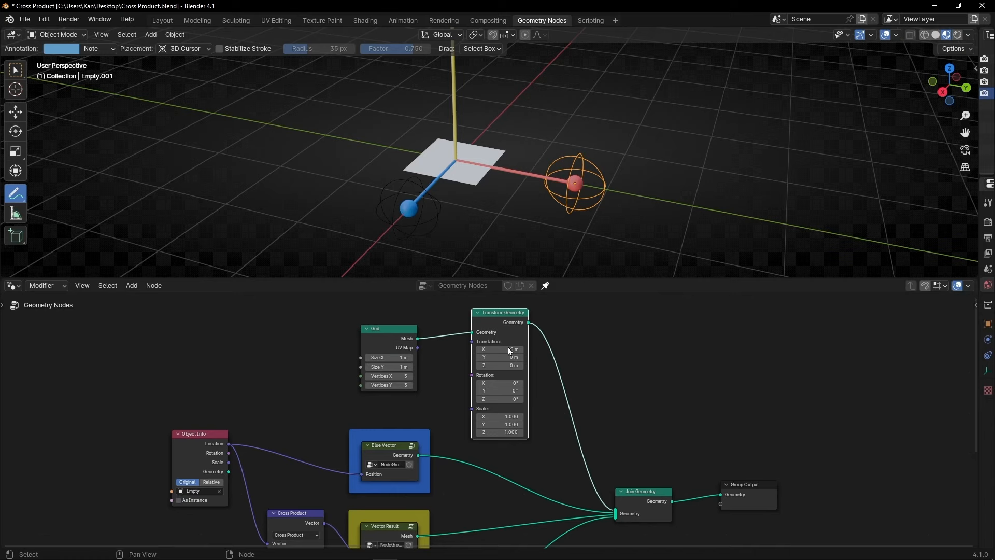
Try out the X rotation of the Transform Geometry node on the grid and undo it
drag(498, 382, 524, 383)
key(ctrl+z)
Switch back to the selection tool and move the red vector's empty down below the ground plane
click(20, 74)
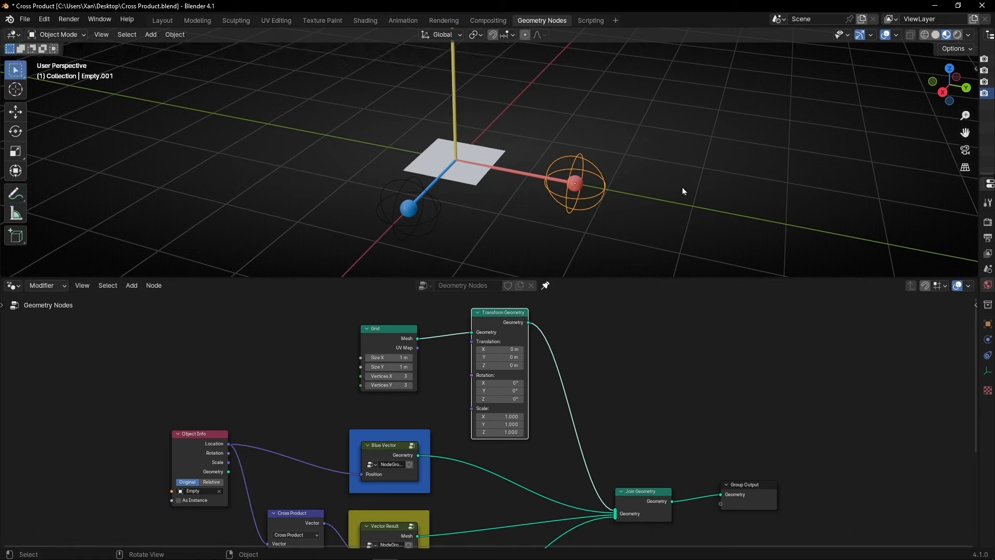
key(g)
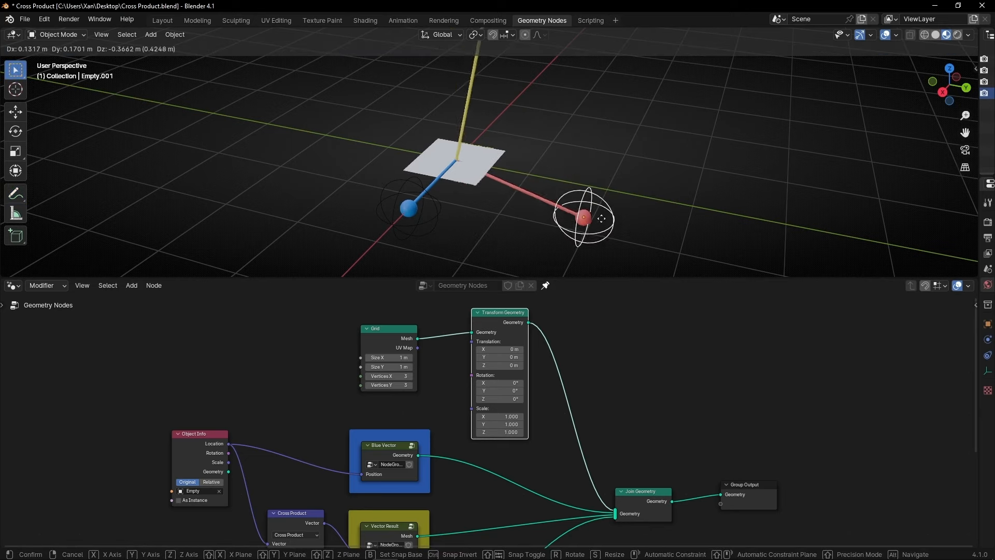
click(597, 212)
key(g)
click(515, 187)
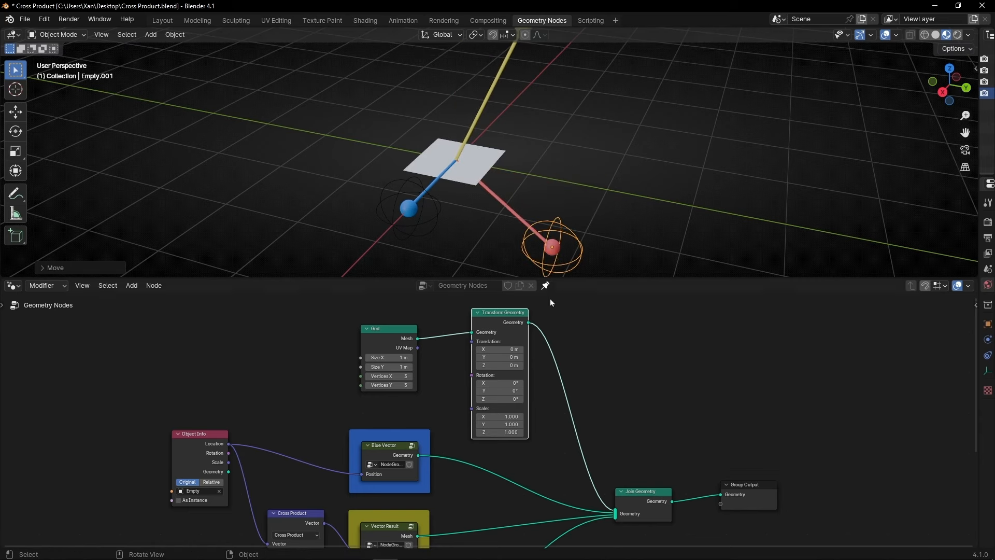
Make room around the Grid and upper Object Info nodes, and add an Align Euler to Vector node feeding Transform Geometry's Rotation
middle_drag(437, 395, 558, 406)
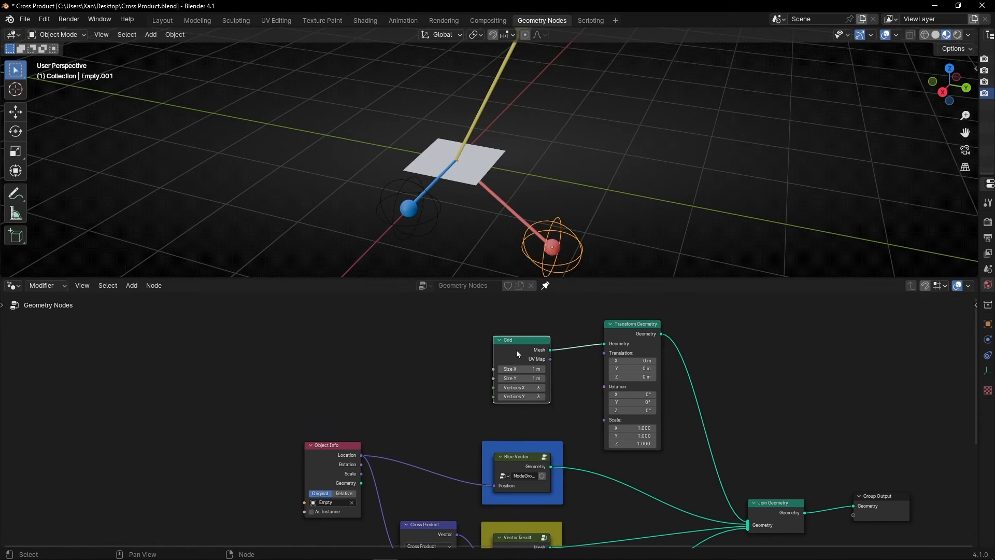
drag(516, 350, 497, 333)
drag(360, 441, 295, 443)
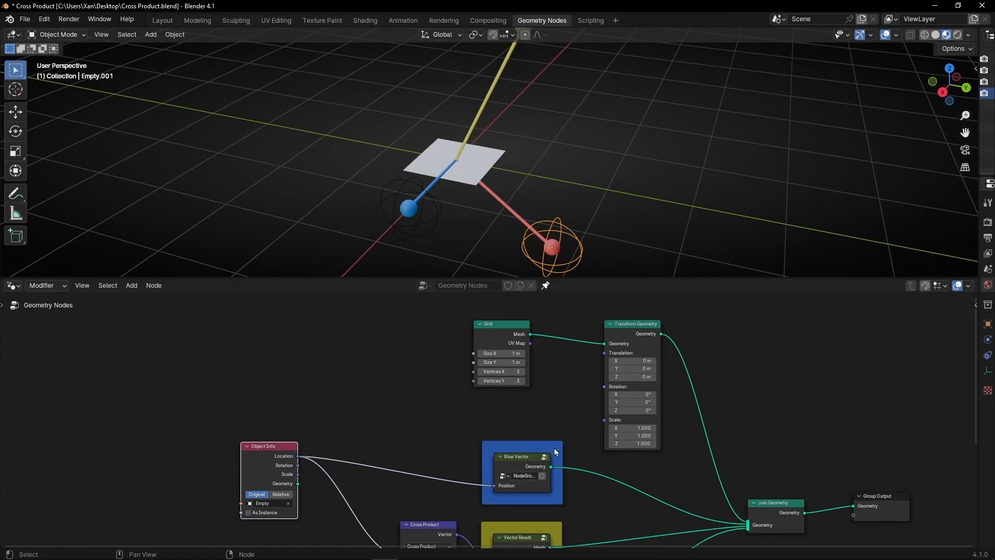
drag(605, 387, 434, 390)
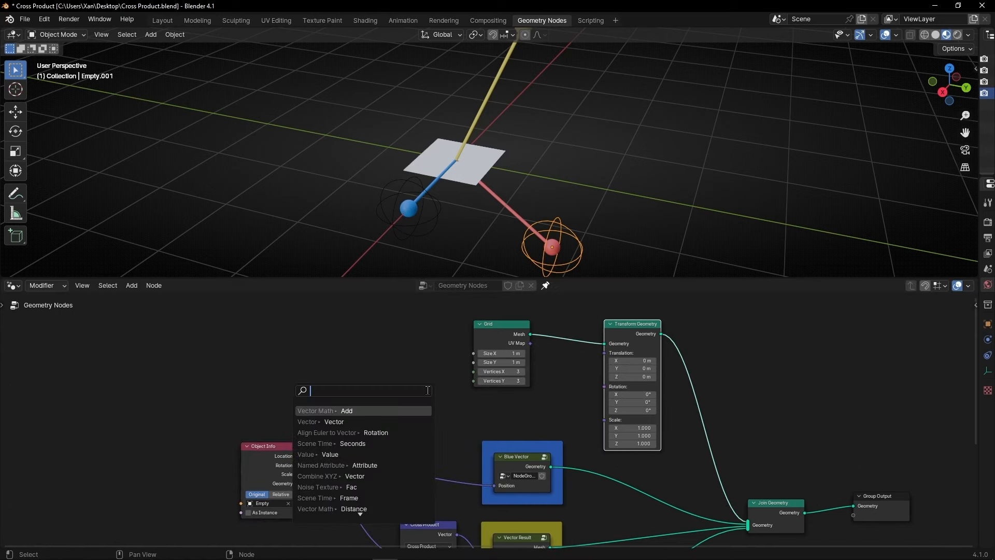
text(align)
key(Return)
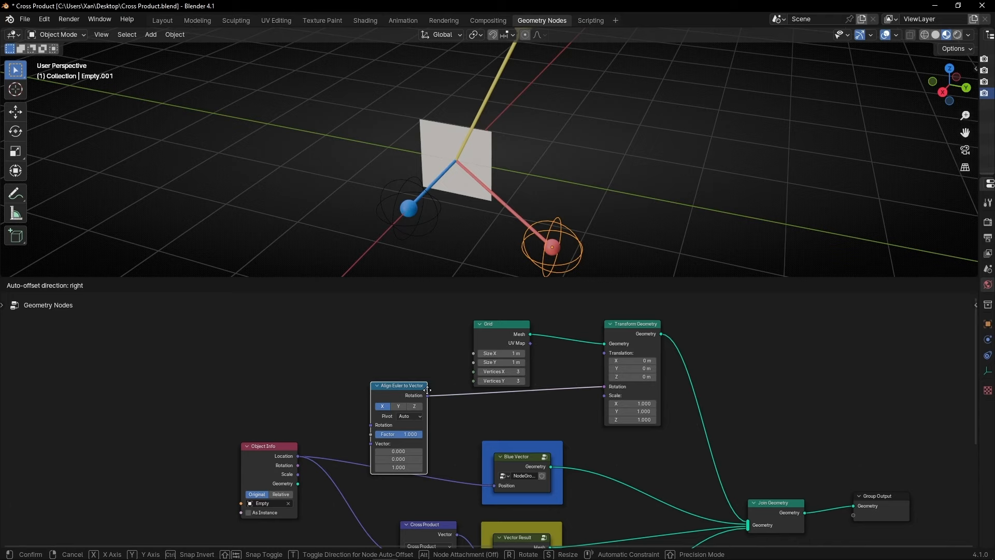
click(430, 387)
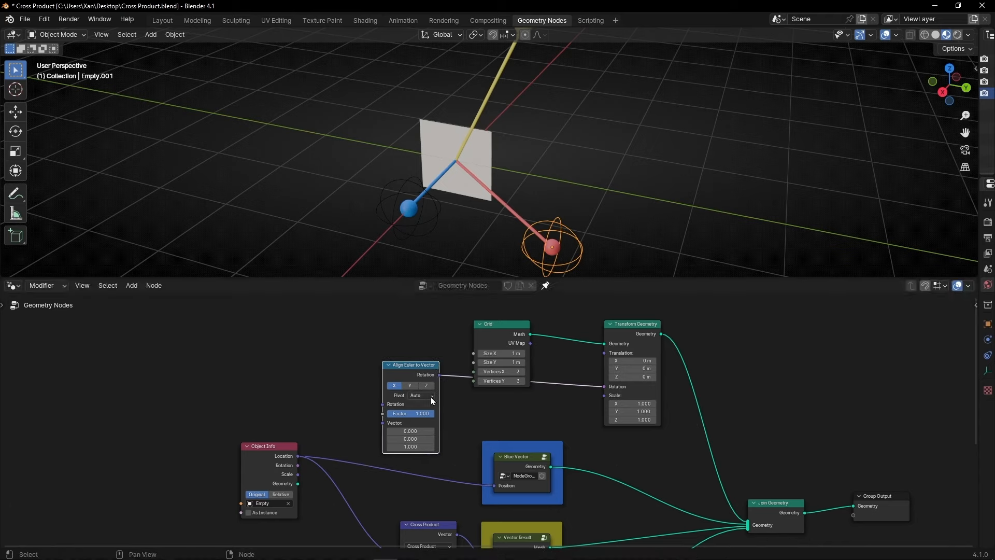
middle_drag(371, 433, 389, 414)
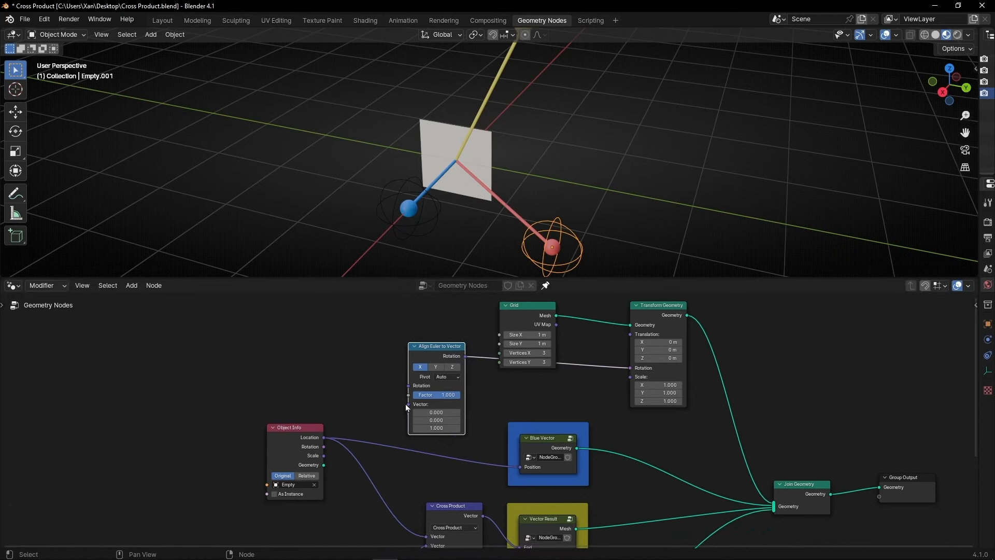
drag(408, 404, 359, 396)
key(Escape)
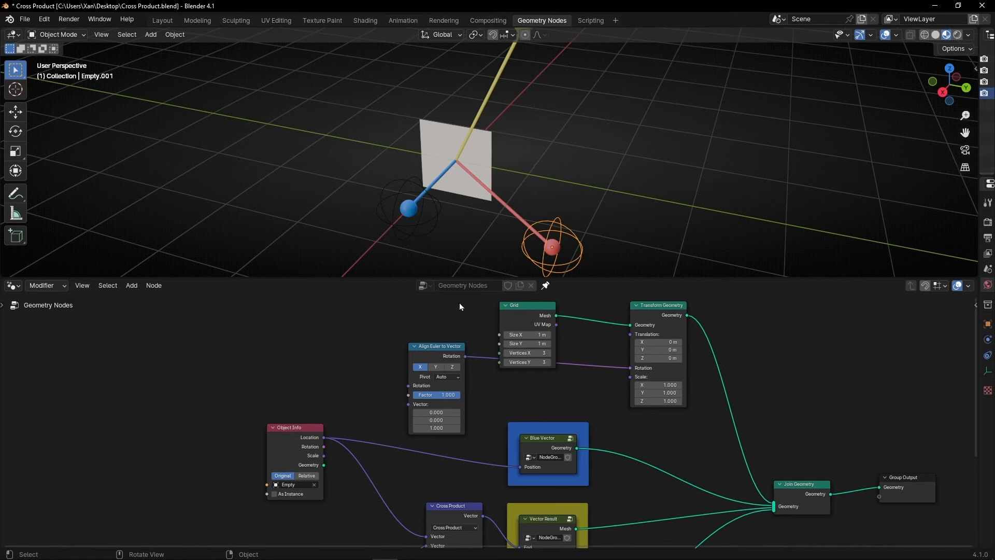
Connect the Cross Product's Vector output to the Align Euler to Vector node's Vector input and set its axis to Z
middle_drag(363, 399, 378, 377)
drag(477, 484, 436, 370)
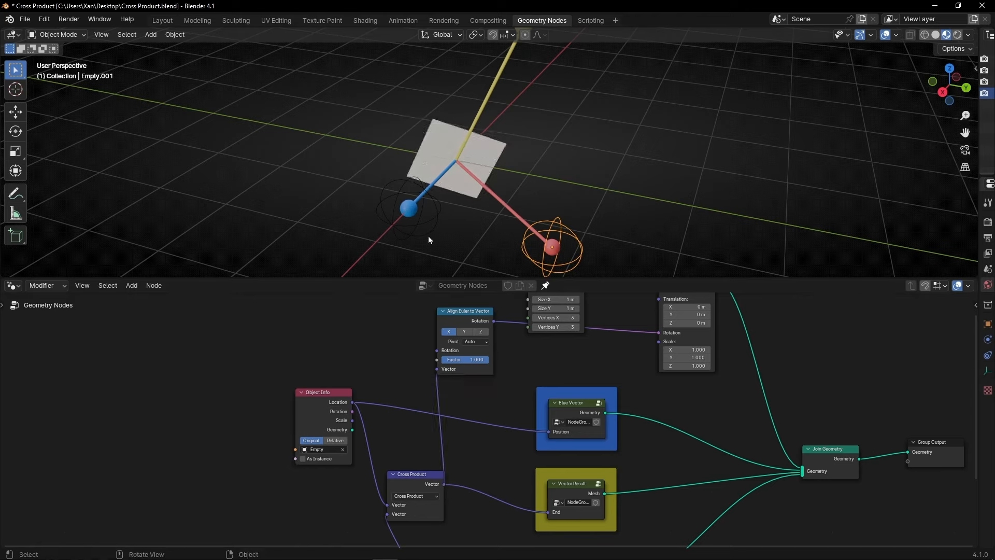
click(481, 331)
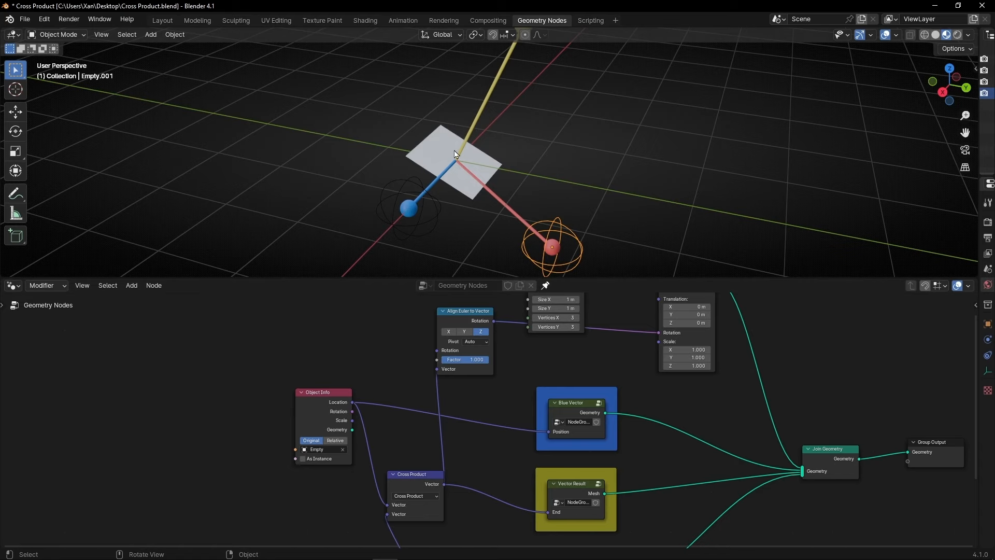
Set the Grid node's Size X and Size Y to 1.4 m
middle_drag(507, 306, 508, 345)
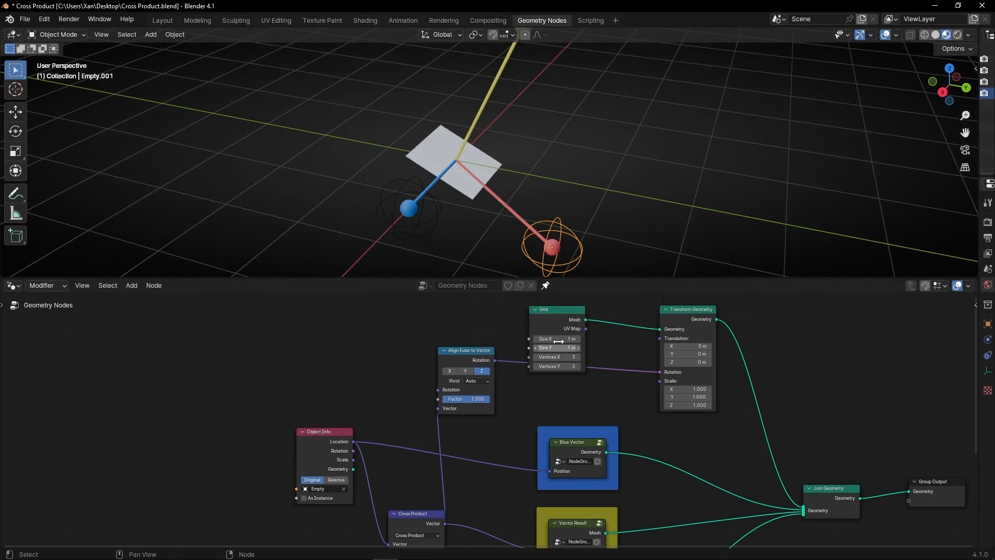
drag(558, 339, 579, 347)
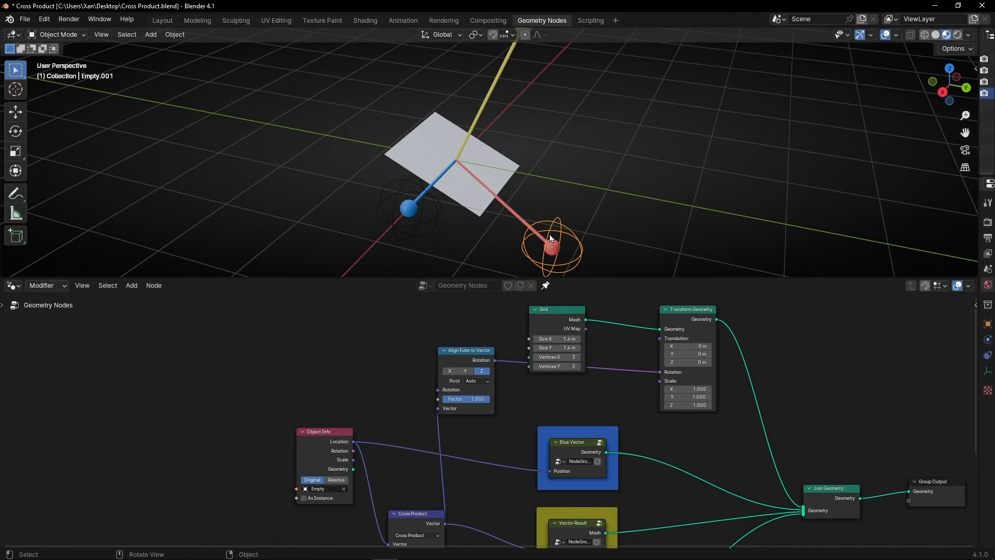
Maximize the 3D view and move the red vector's empty about 0.87 m farther out from the origin
key(ctrl+space)
middle_drag(561, 301, 539, 302)
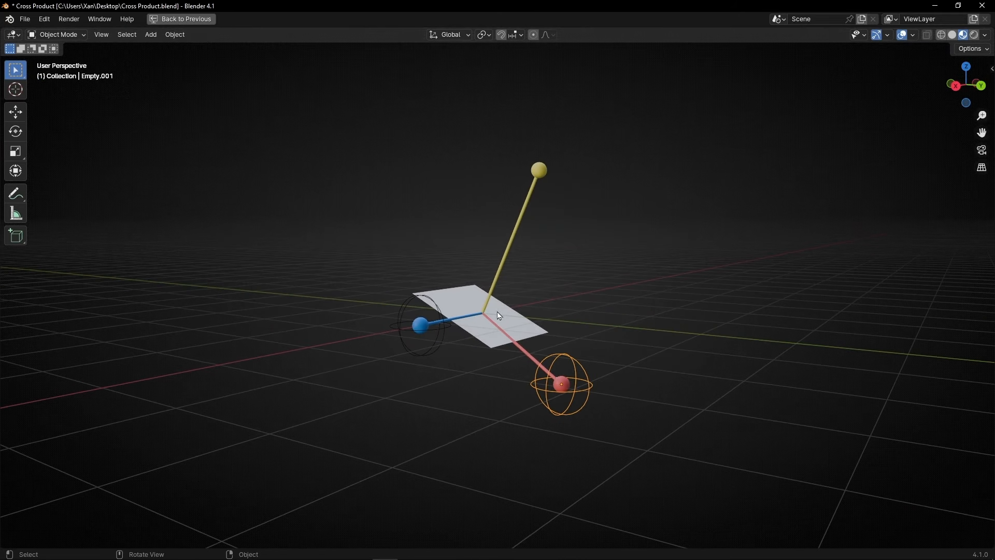
key(g)
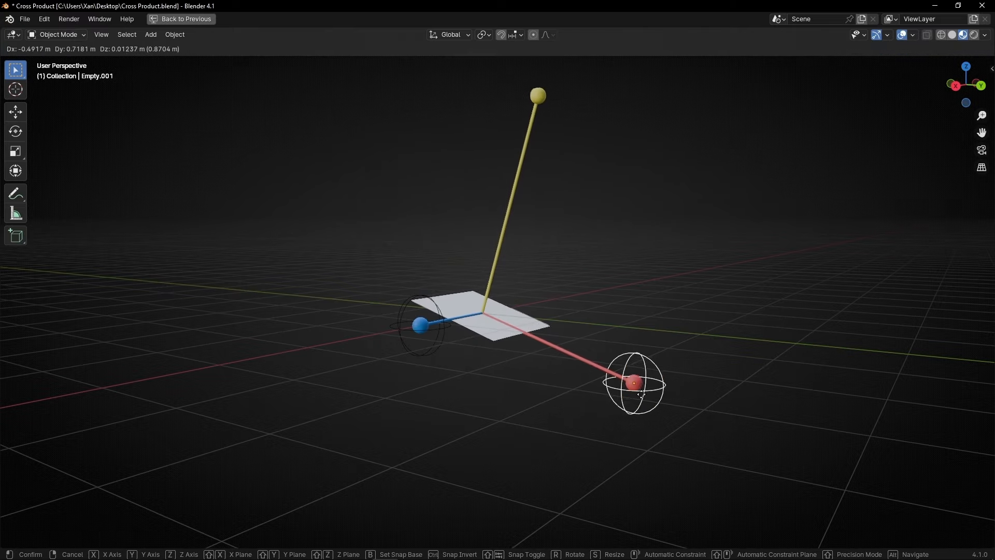
click(653, 379)
Raise the blue vector's empty about 1.3 m to tilt the grid plane
click(434, 344)
key(g)
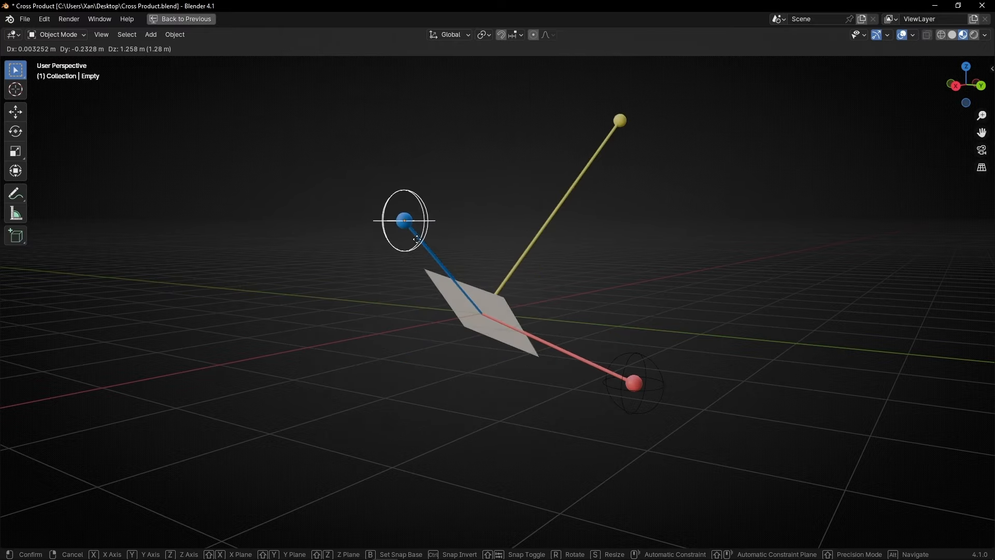
click(426, 232)
Disconnect the Vector Result node from Join Geometry to hide the yellow vector, and maximize the 3D view
key(ctrl+space)
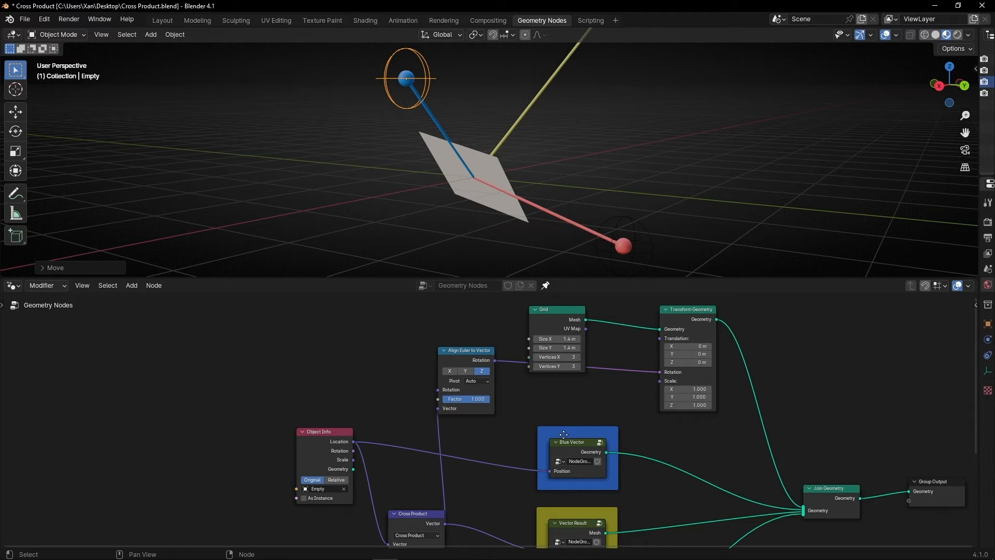
key(ctrl+space)
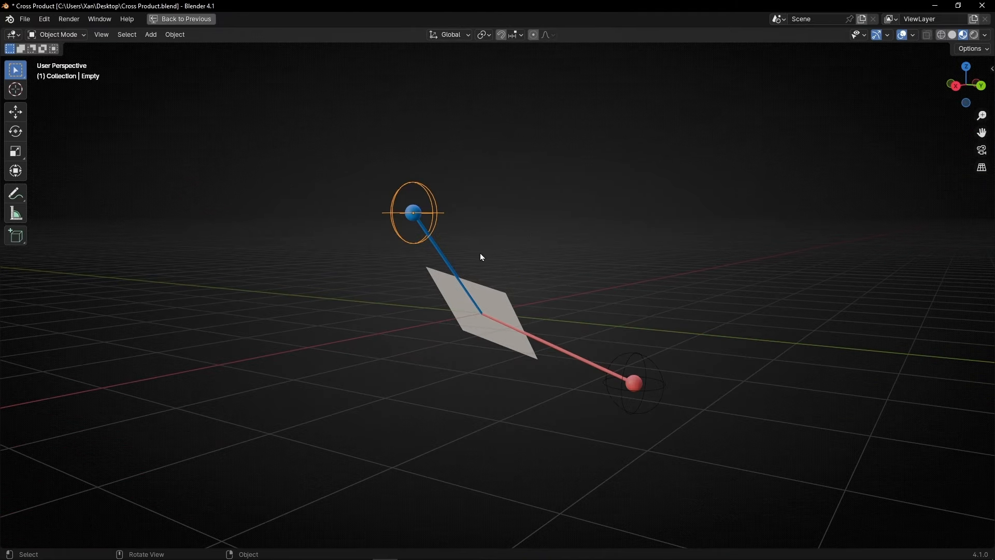
Lower the blue vector's empty and move it slightly outward so its vector lies close to the ground plane
middle_drag(474, 254, 419, 229)
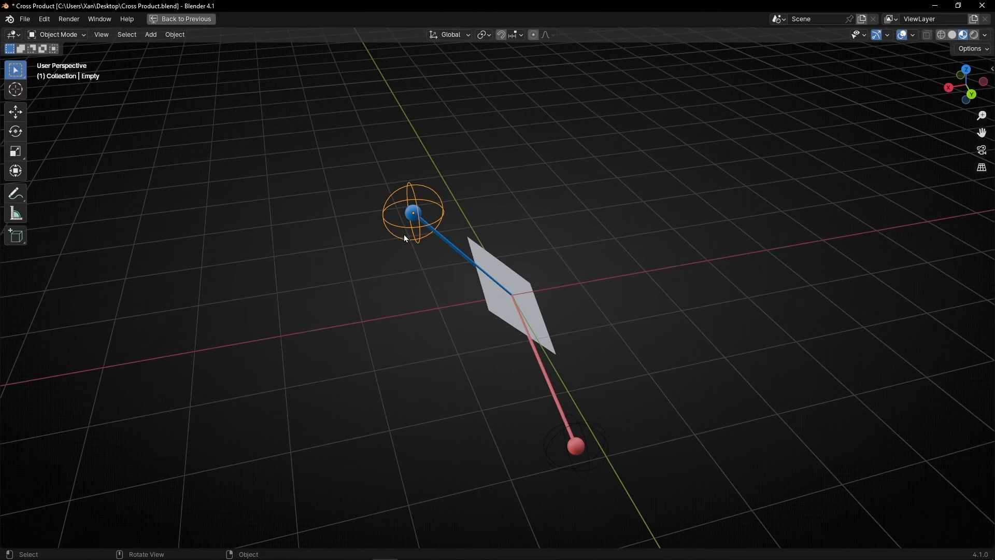
key(g)
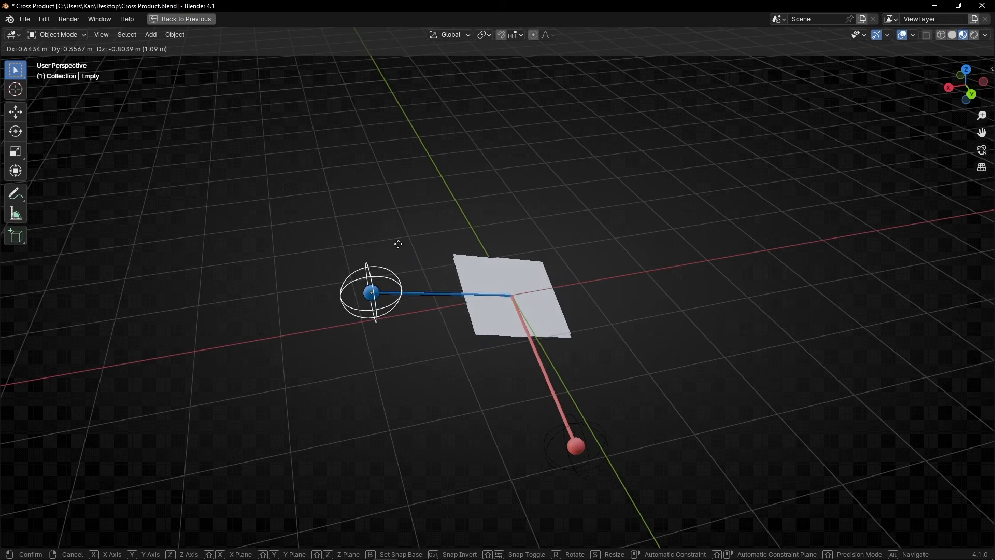
click(370, 244)
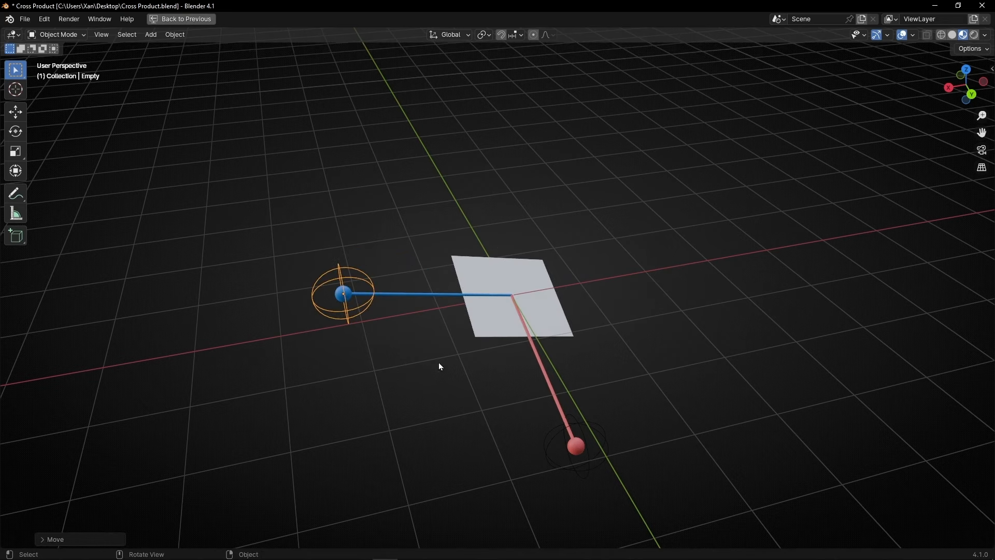
Swing the red vector's empty to the far side of the origin, and return it to the near side close to the Y axis
click(556, 470)
key(g)
click(554, 293)
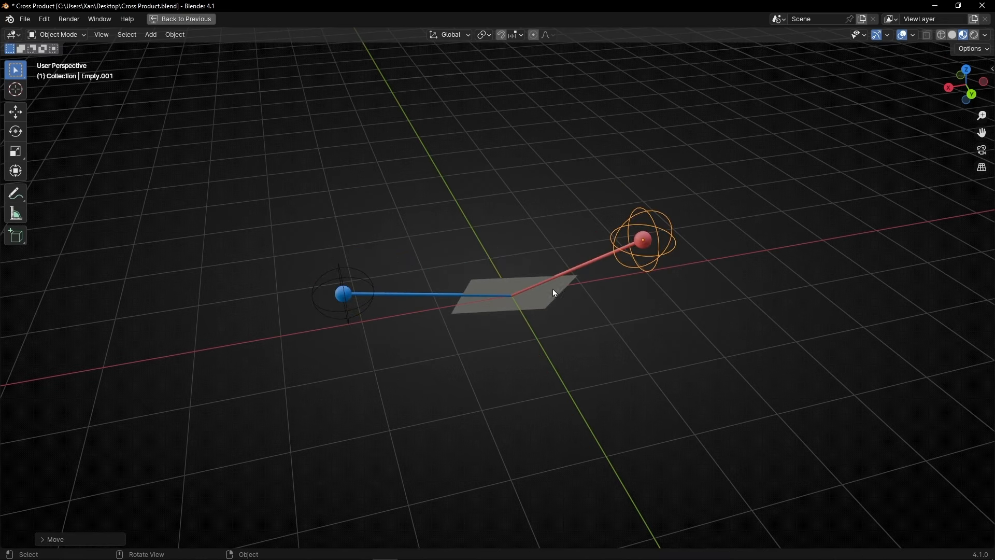
middle_drag(555, 293, 529, 338)
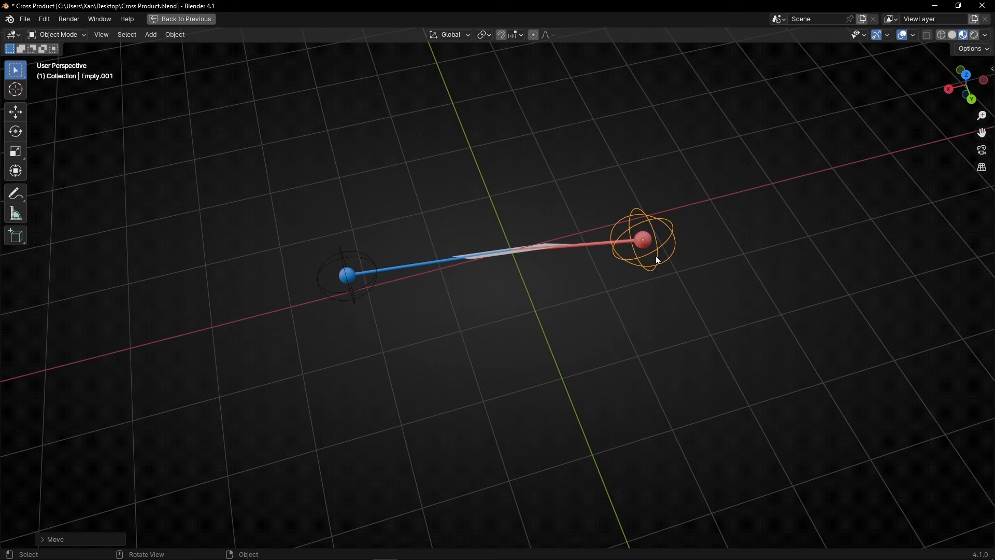
key(g)
click(598, 410)
middle_drag(598, 410, 600, 344)
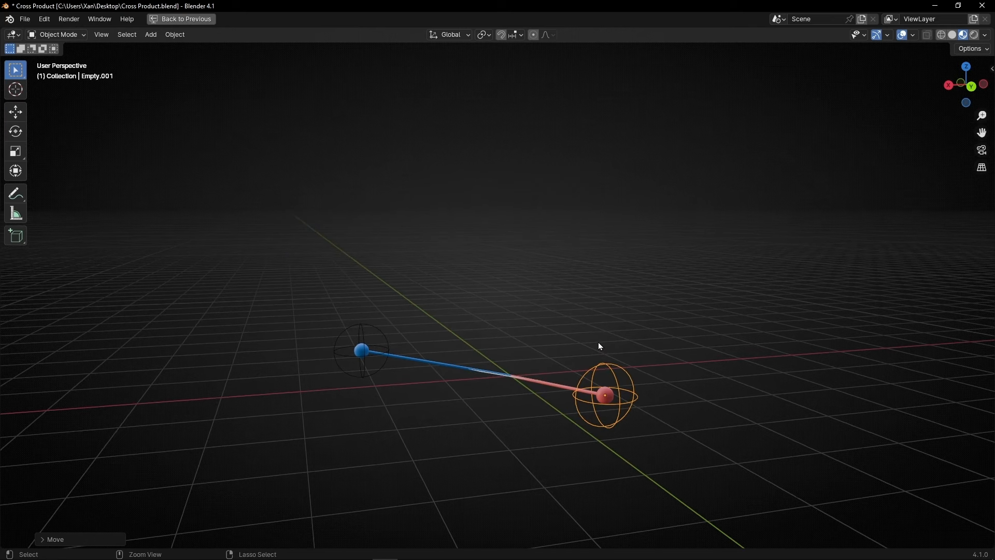
Reconnect the Vector Result node's Mesh output to Join Geometry and view the whole yellow vector in the maximized 3D view
key(ctrl+space)
middle_drag(608, 390, 543, 390)
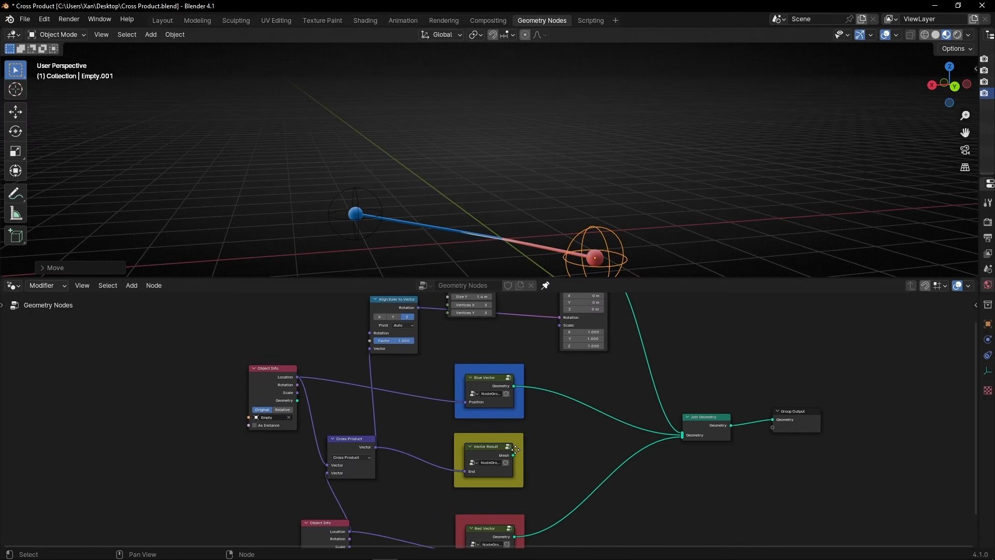
drag(513, 454, 682, 436)
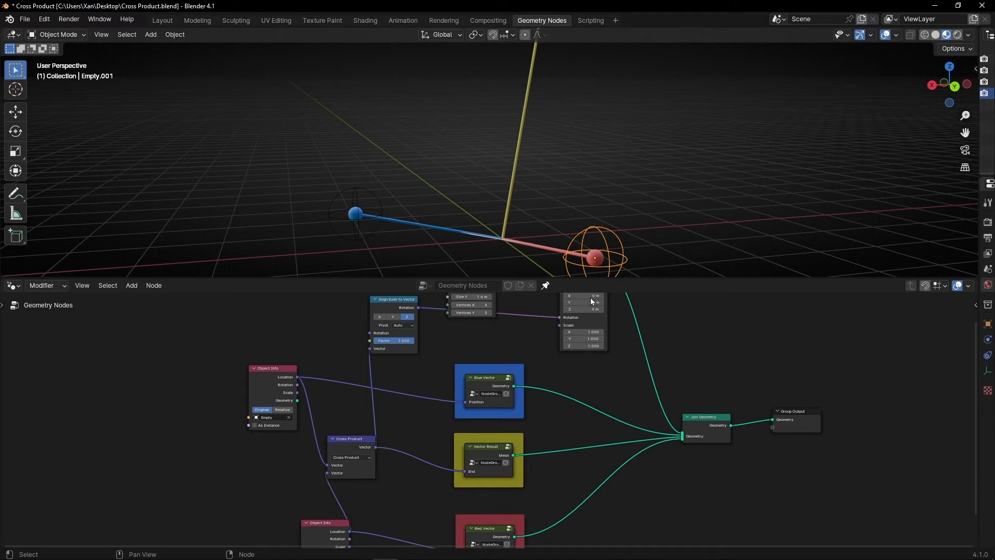
key(ctrl+space)
middle_drag(531, 318, 541, 294)
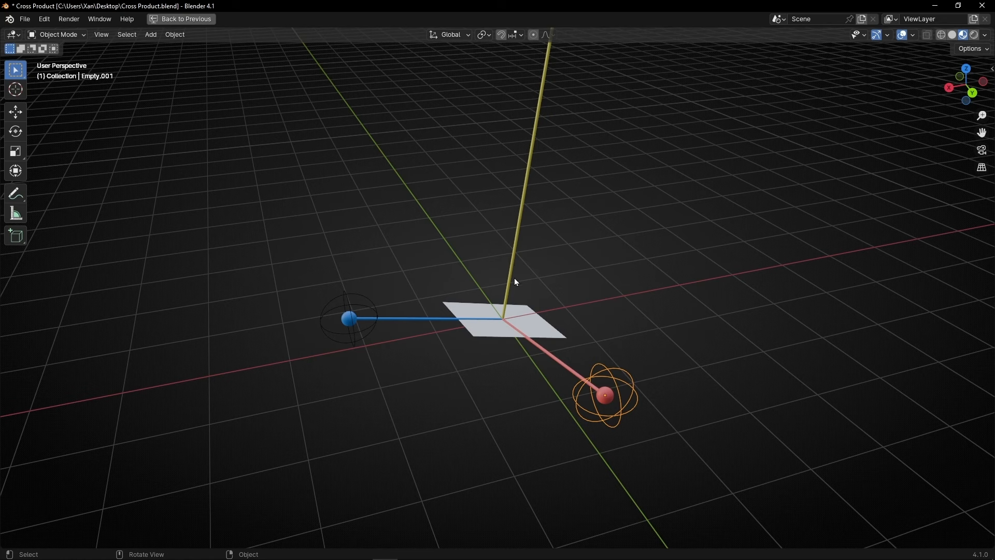
scroll(518, 281, down, 2)
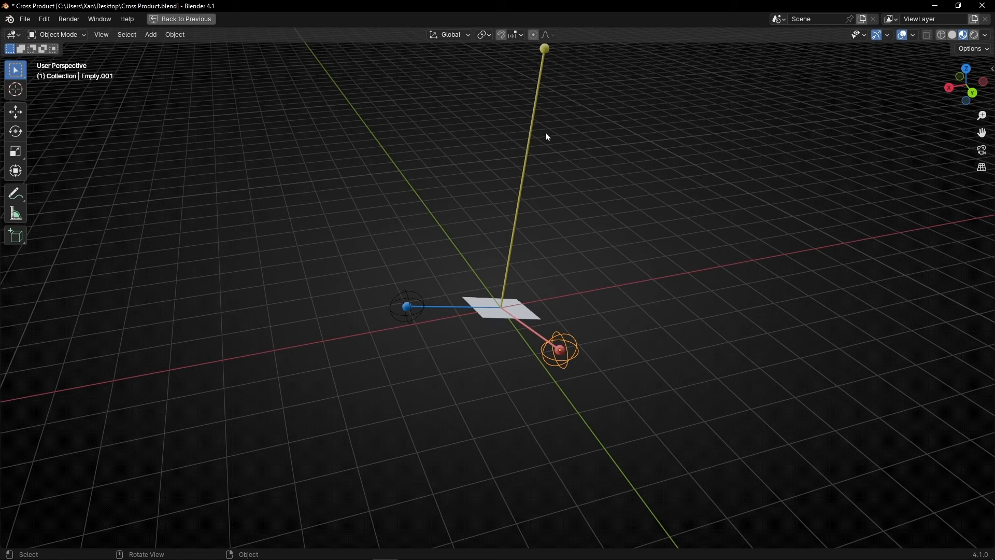
Duplicate the Cross Product node onto the link to Vector Result and set the copy's operation to Normalize
key(ctrl+space)
scroll(381, 488, up, 2)
middle_drag(380, 488, 433, 402)
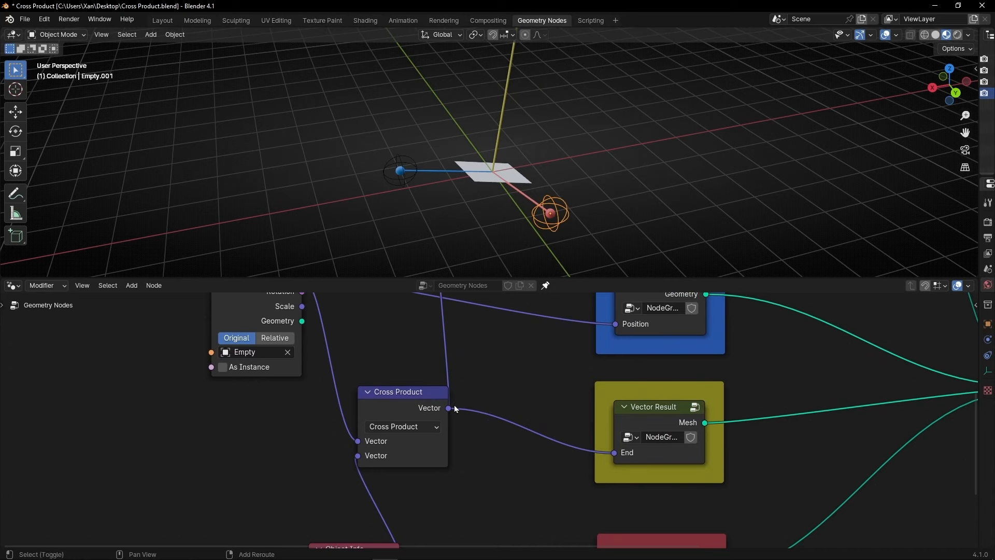
click(429, 407)
key(shift+d)
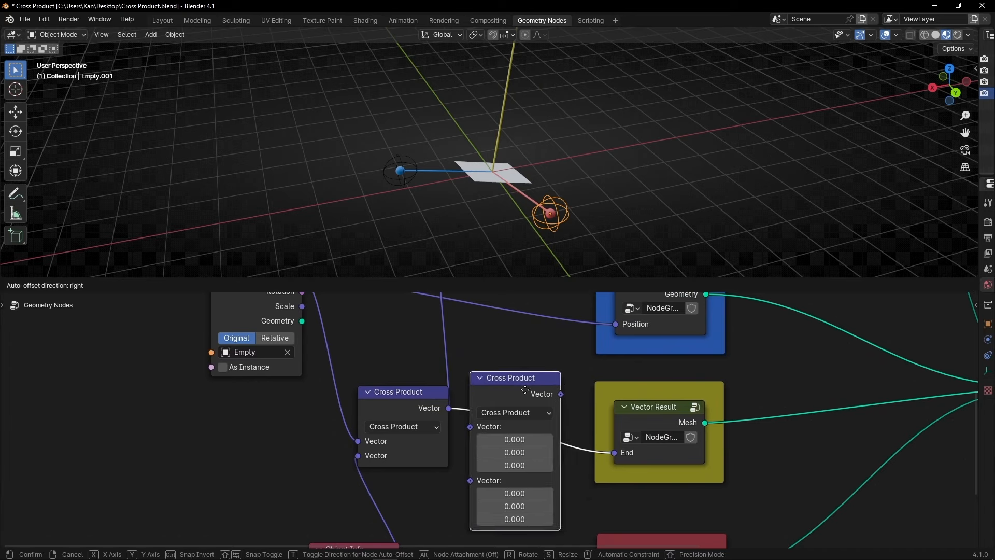
click(566, 377)
click(522, 407)
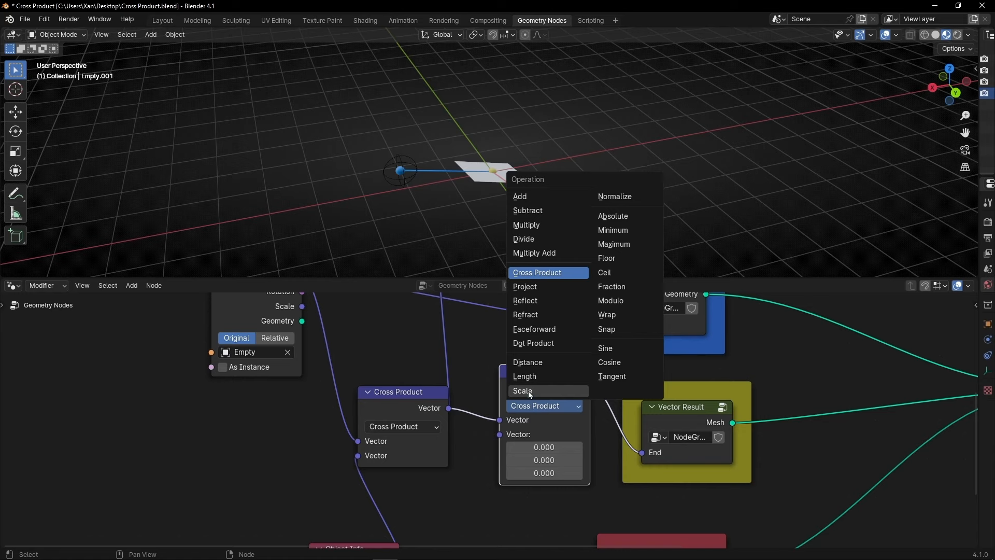
click(620, 198)
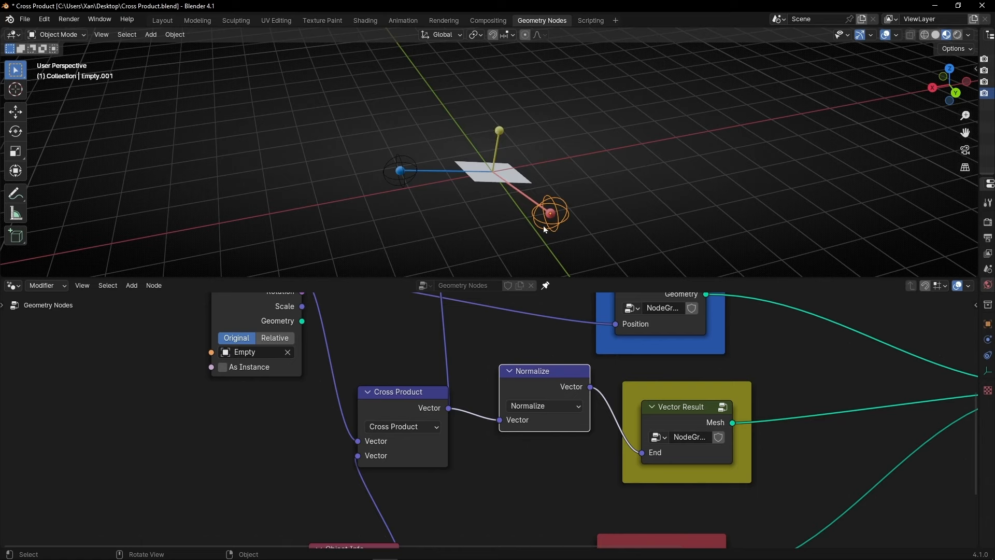
Move the red vector's empty around the origin and back near its start, and raise the blue vector's empty slightly
key(g)
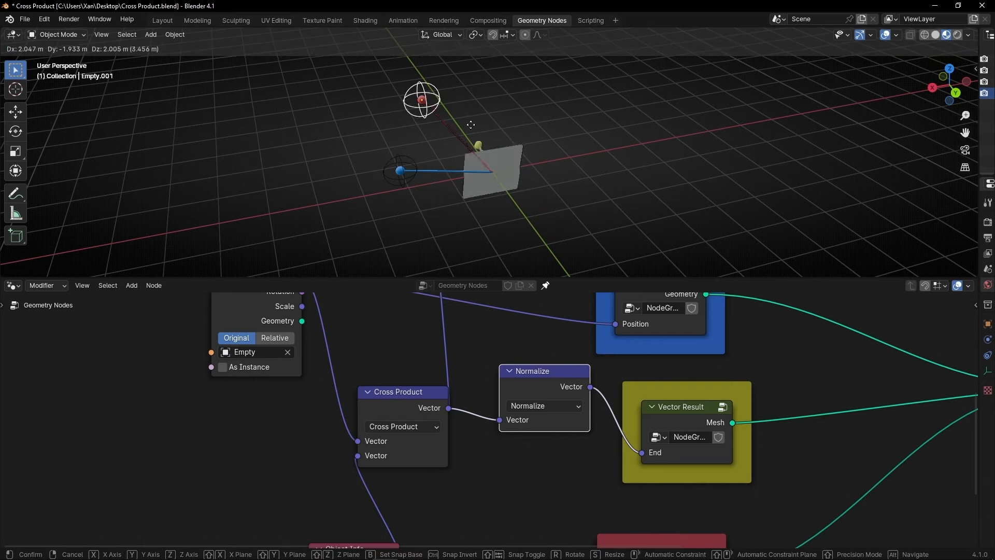
click(524, 241)
click(392, 183)
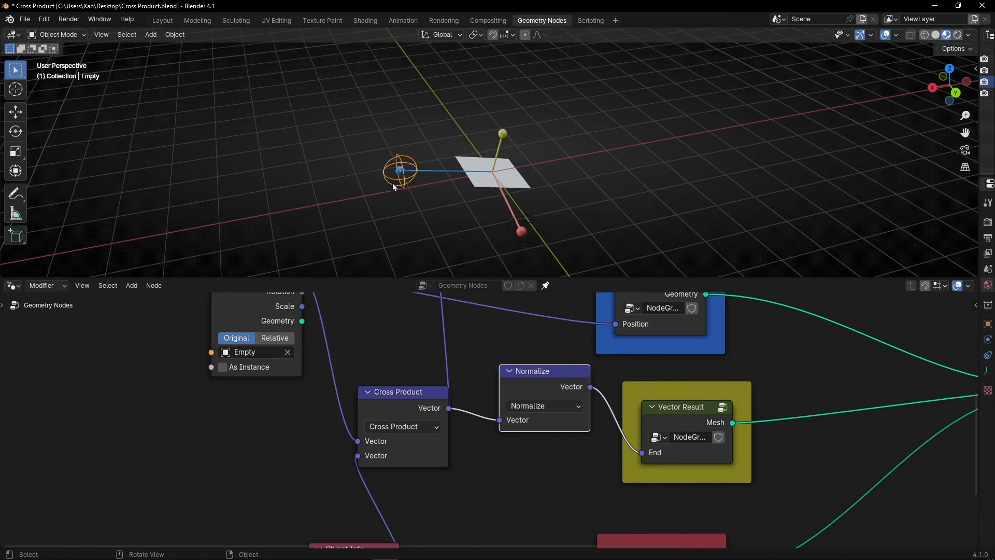
key(g)
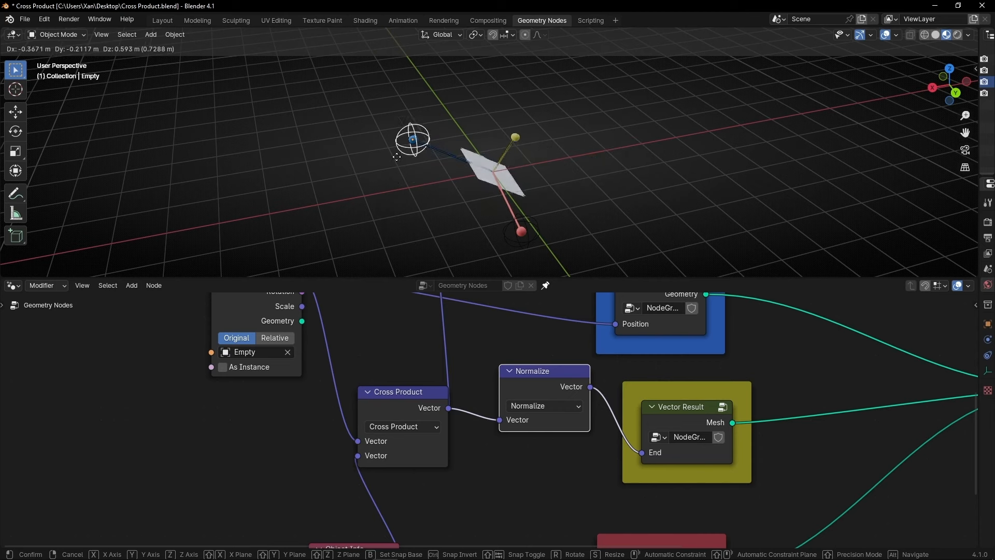
click(499, 172)
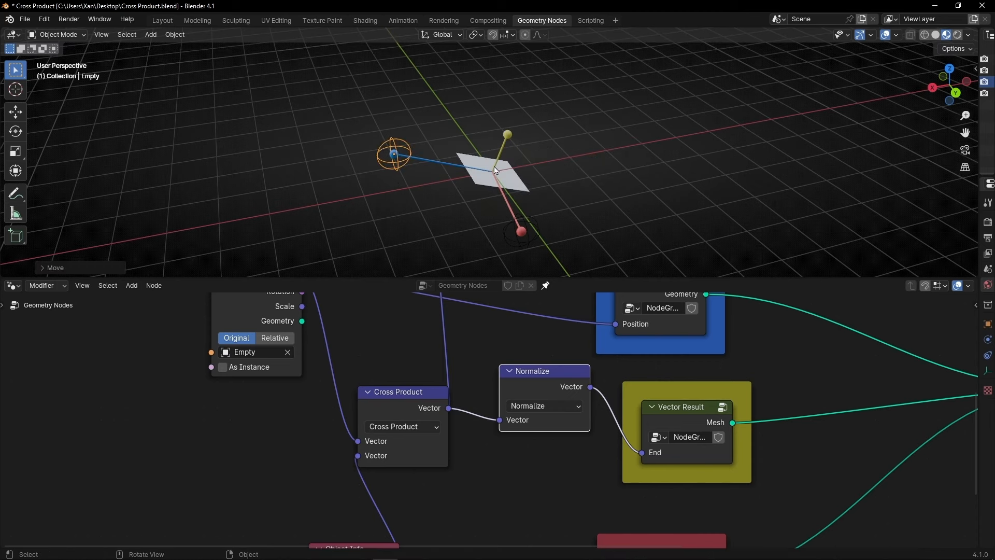
Duplicate the Normalize node onto the link to Vector Result, set the copy to Scale, and enter a scale of 3
scroll(491, 424, down, 1)
key(shift+d)
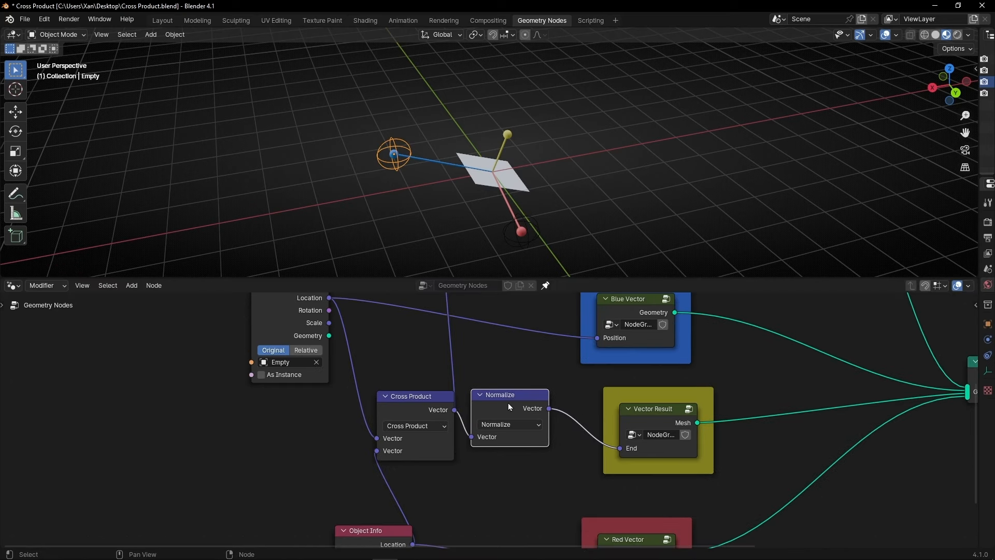
click(638, 399)
click(630, 422)
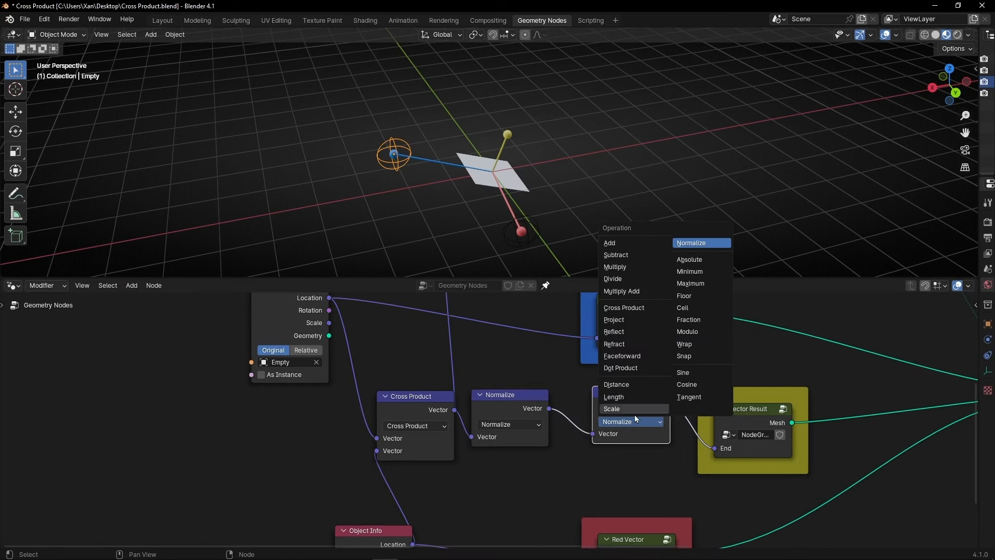
click(634, 415)
click(627, 444)
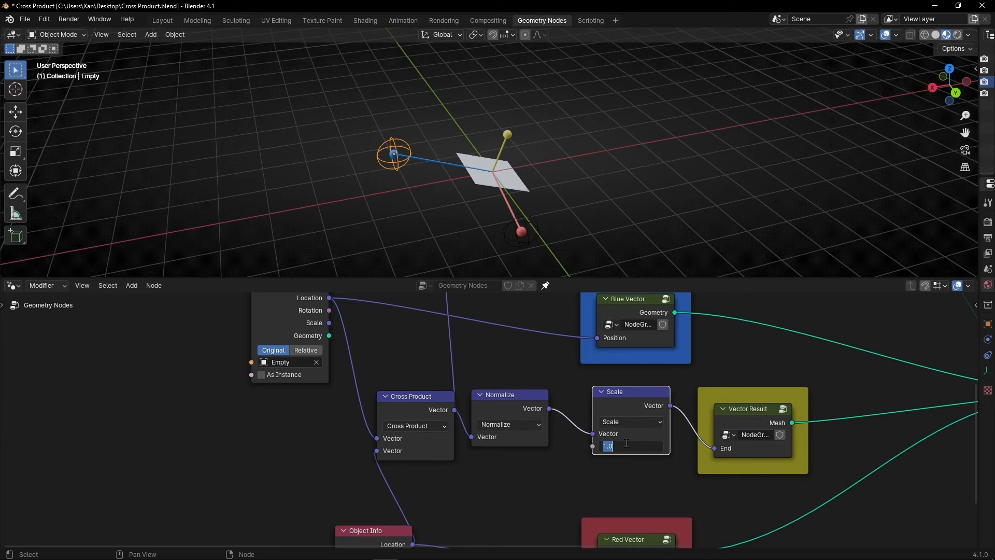
text(3)
key(Return)
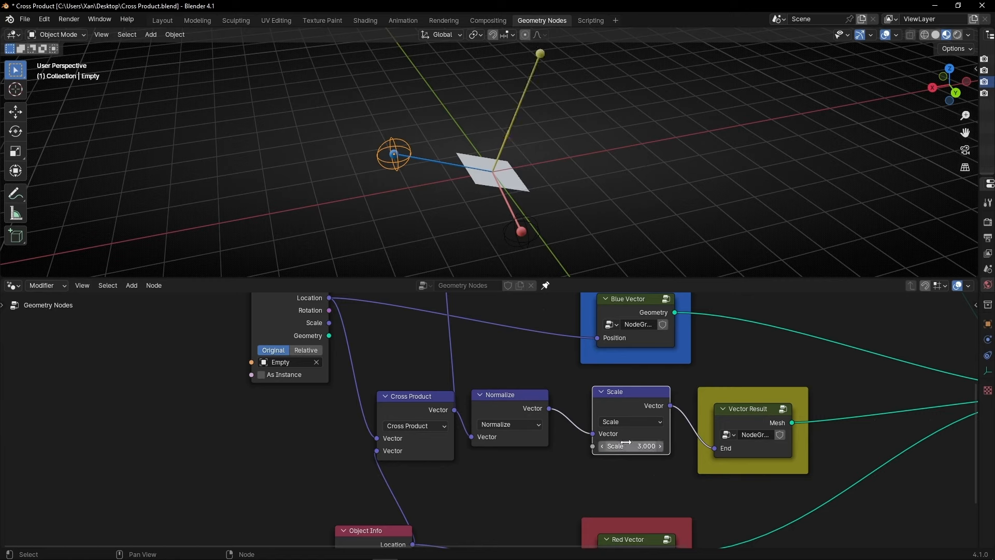
Move the blue vector's empty around the origin, leave it slightly above its start, and inspect the vectors in the maximized 3D view
key(g)
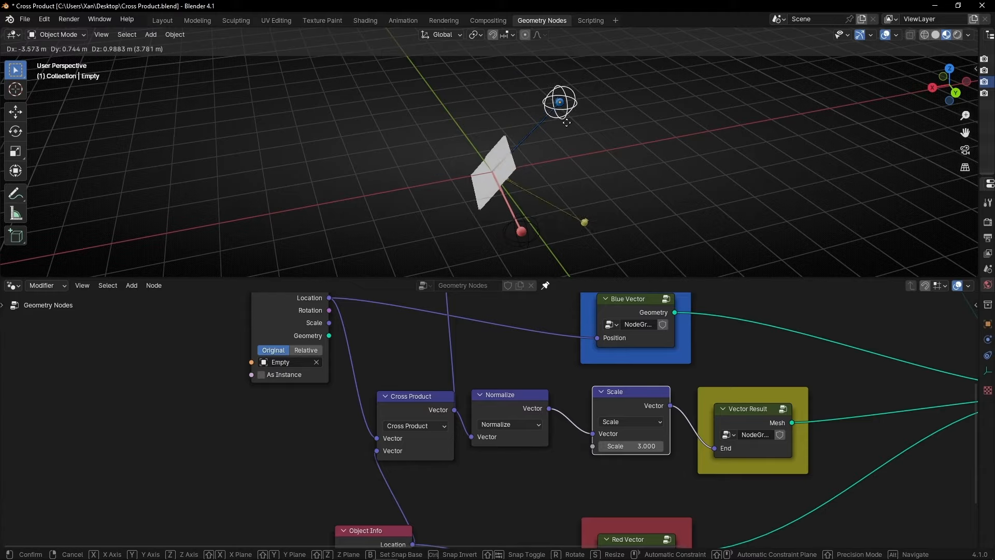
click(391, 142)
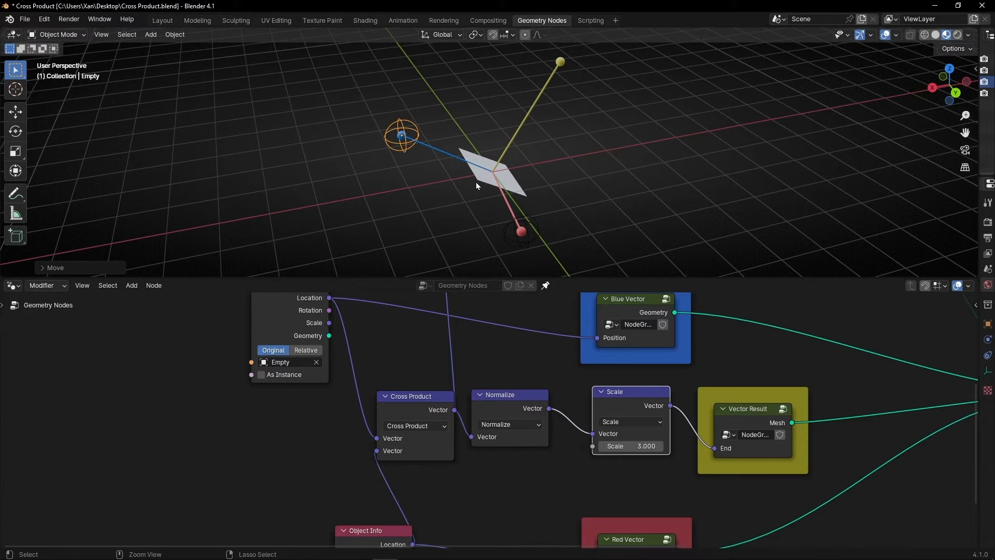
key(ctrl+space)
middle_drag(446, 280, 479, 309)
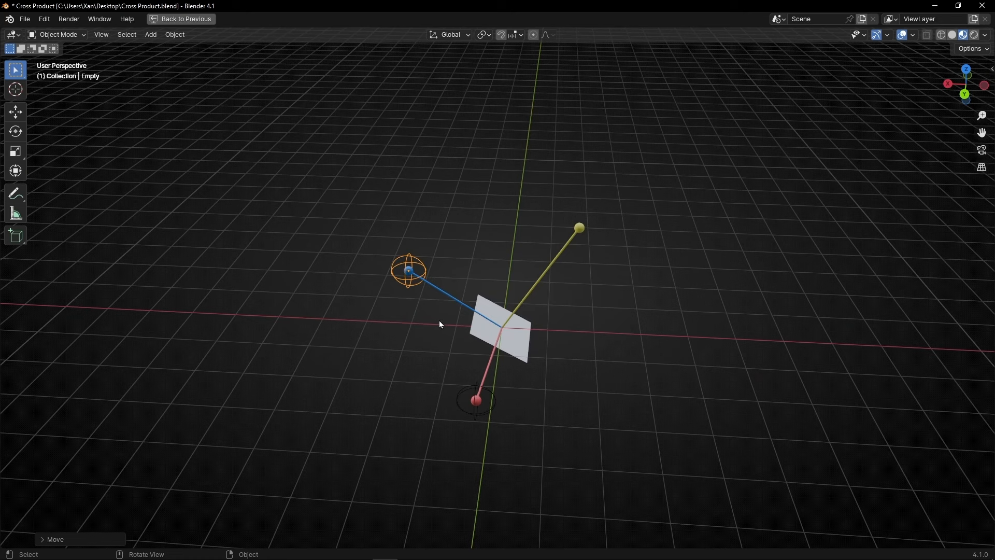
Restore the node editor and move the Empty.001 Object Info node to the left, clear of the Cross Product node
key(ctrl+space)
scroll(415, 414, down, 1)
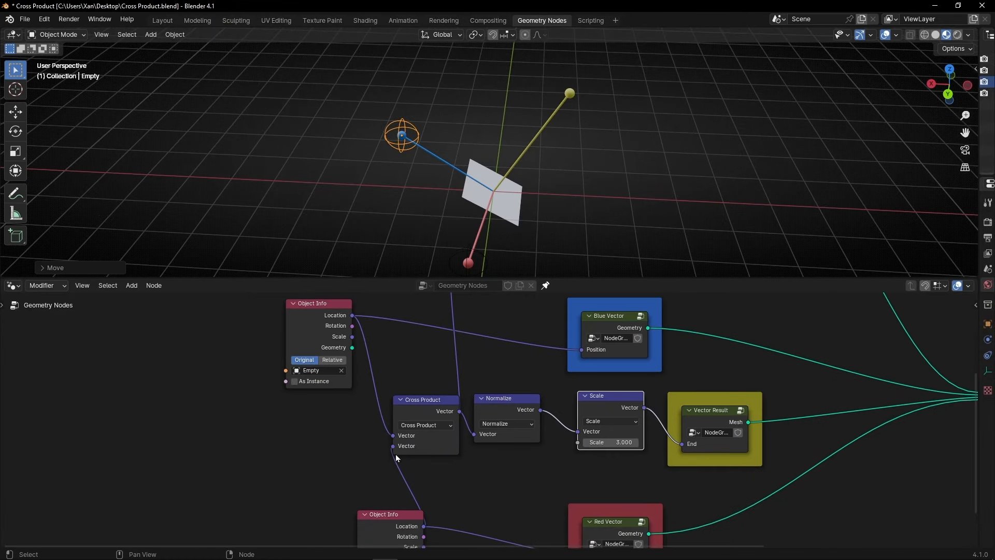
middle_drag(396, 454, 463, 434)
drag(456, 496, 370, 477)
Swap the Cross Product inputs so Empty.001's location feeds the first vector and Empty's the second, and view the flipped result from below
click(479, 389)
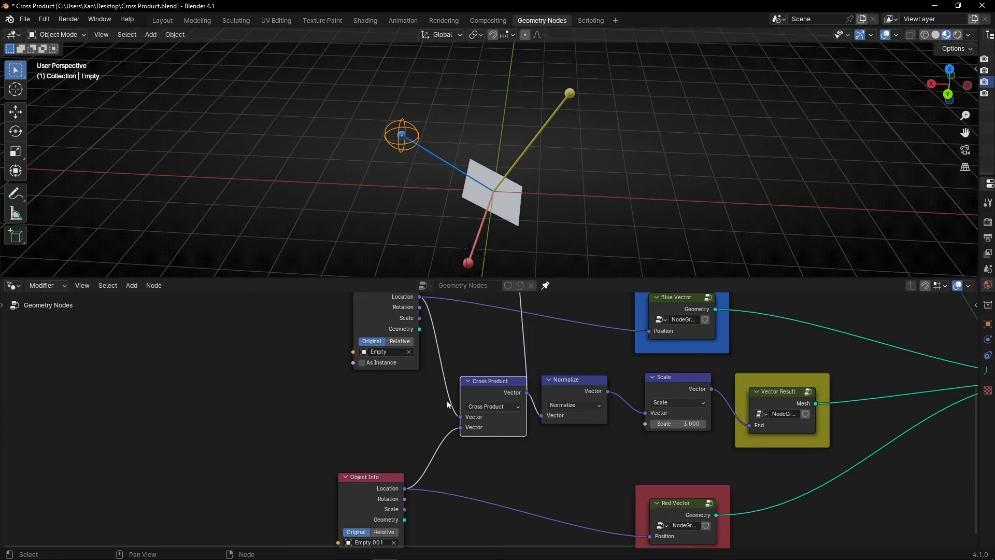
drag(459, 422, 456, 455)
drag(405, 489, 456, 418)
key(ctrl+space)
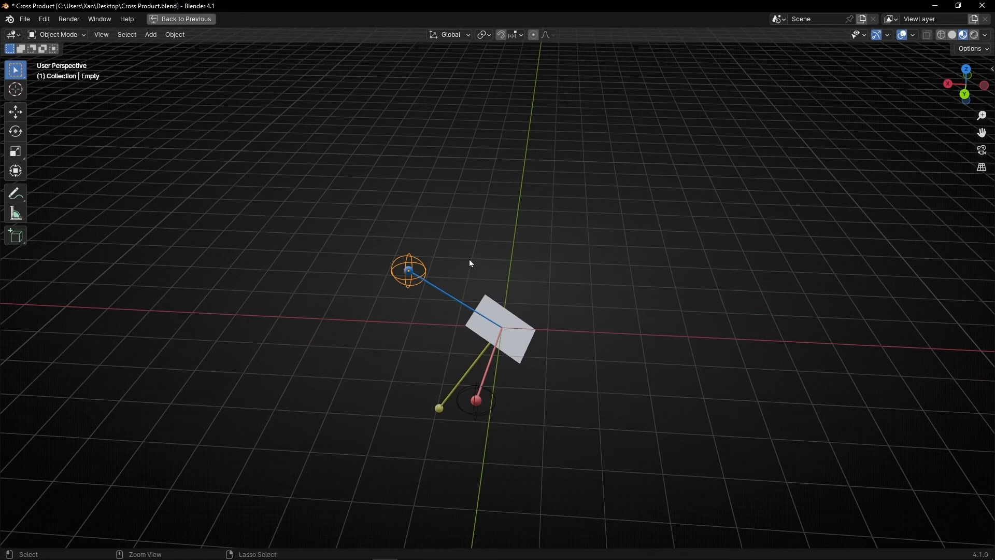
shift+middle_drag(470, 352, 537, 243)
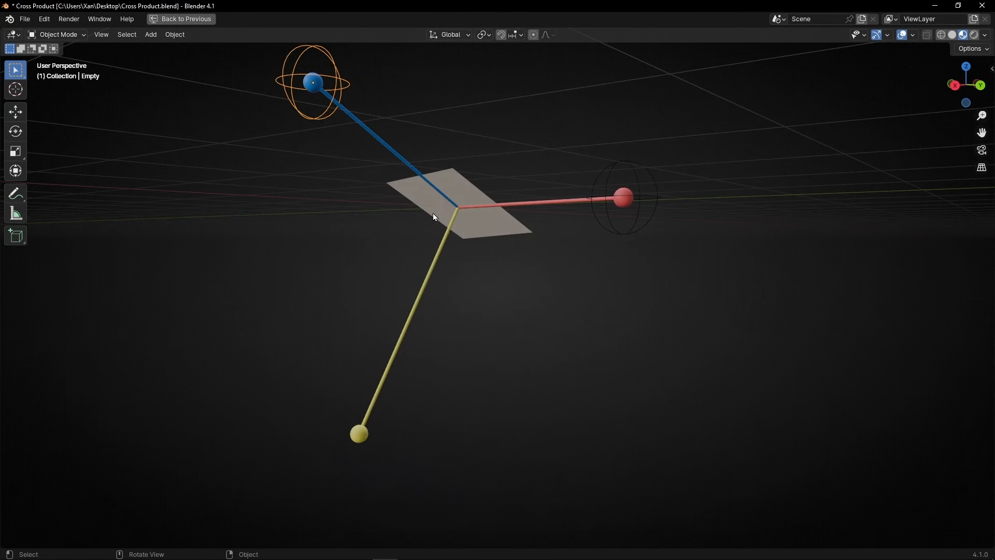